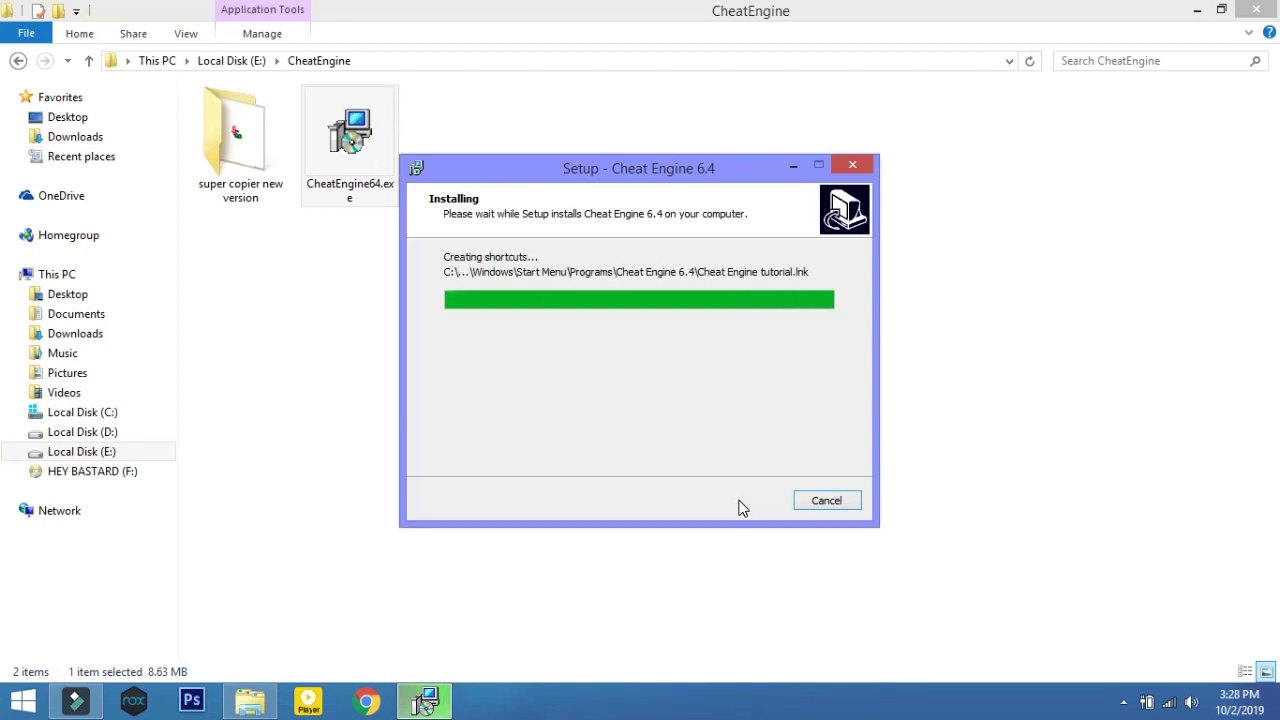
Step: Finish the Cheat Engine 6.4 setup with the option to launch the program turned off
left_click(742, 500)
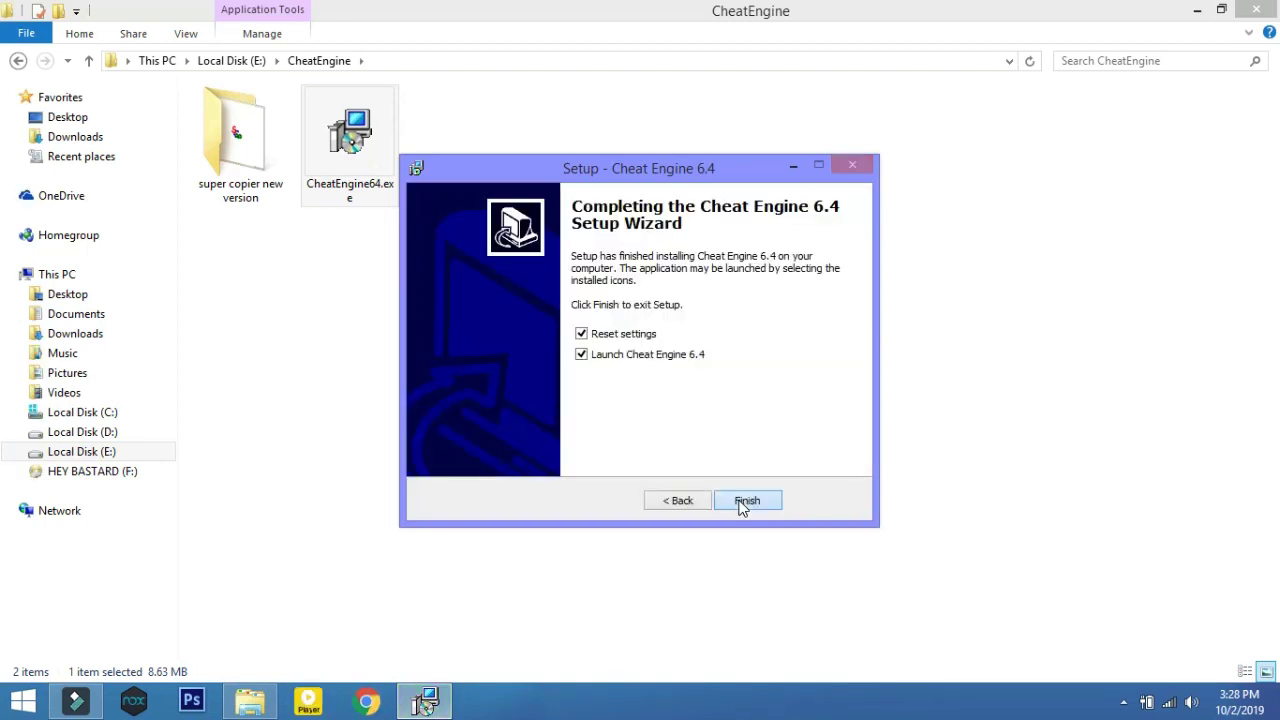
left_click(694, 354)
left_click(742, 503)
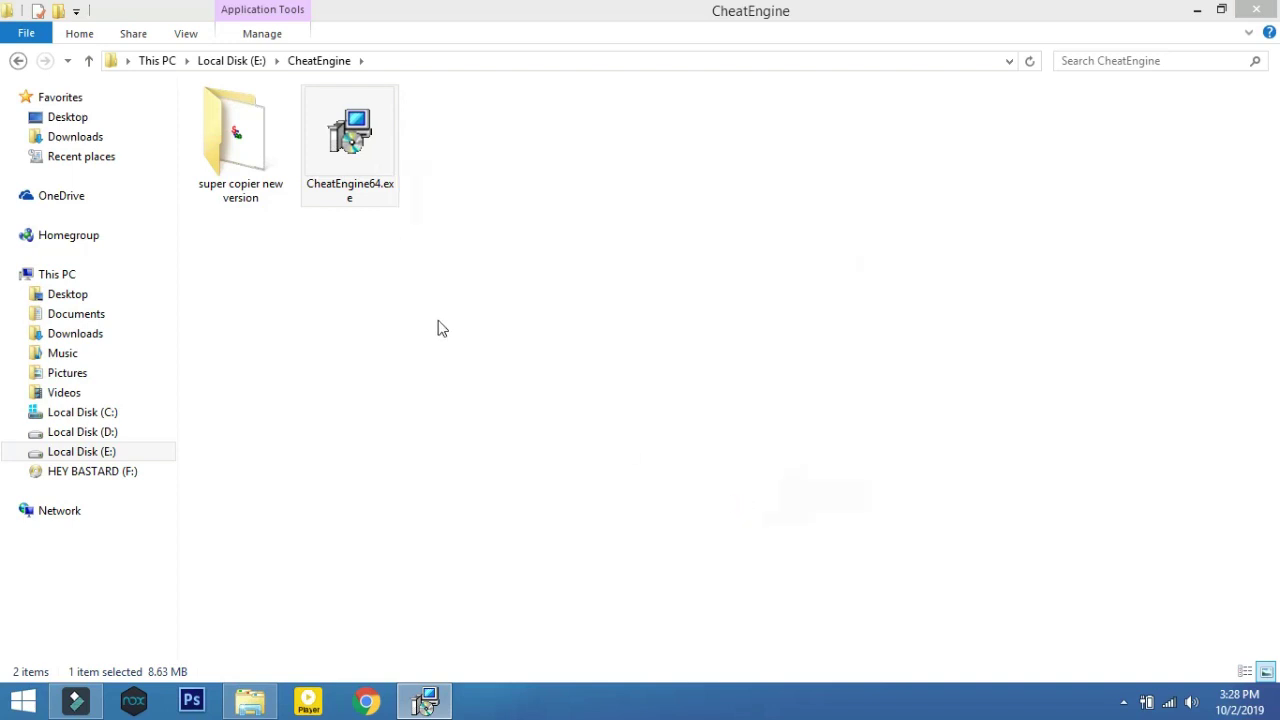
Step: Install SuperCopier 2 from the super copier new version folder, using the default components and destination folder, and close its ReadMe
double_click(271, 160)
left_click(379, 118)
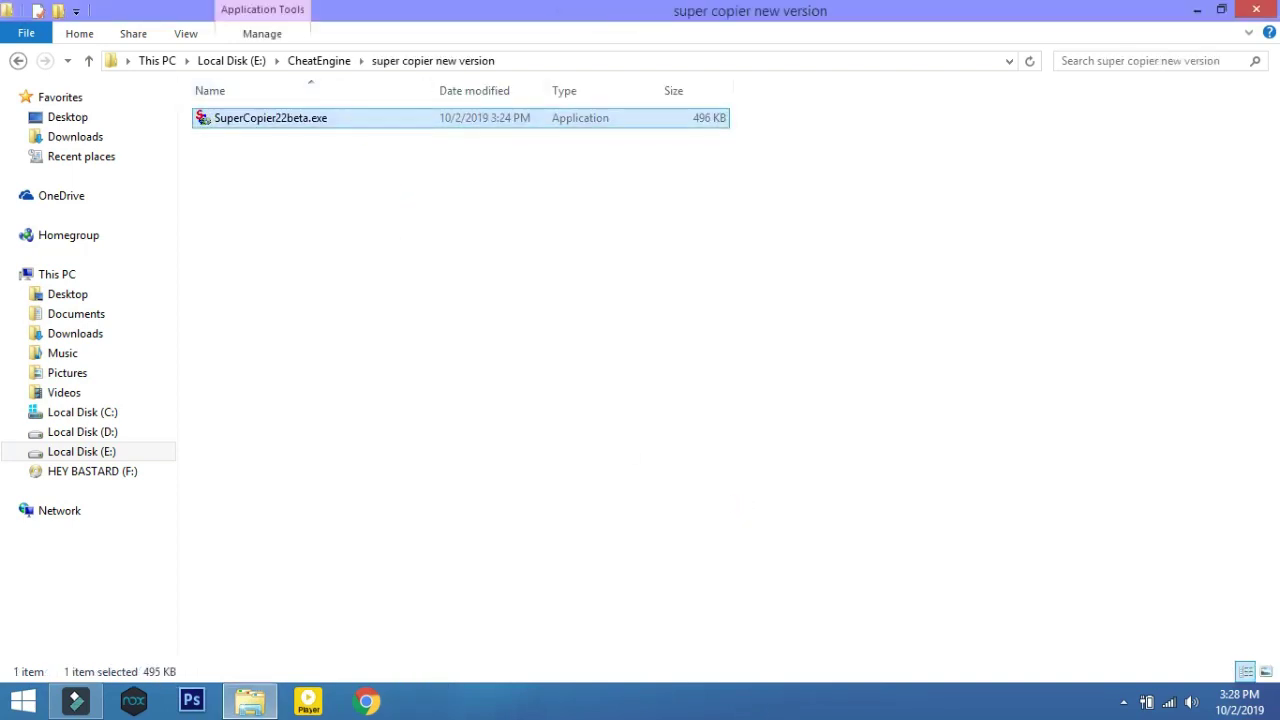
left_click(629, 392)
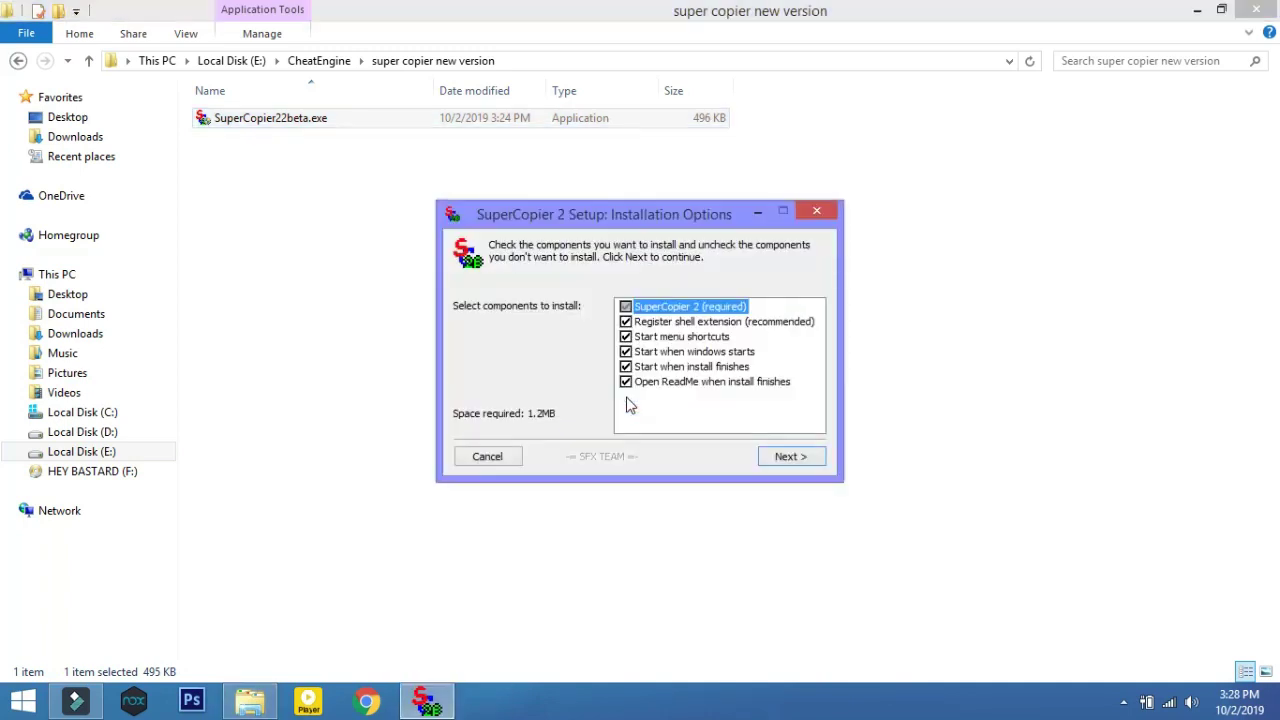
left_click(785, 458)
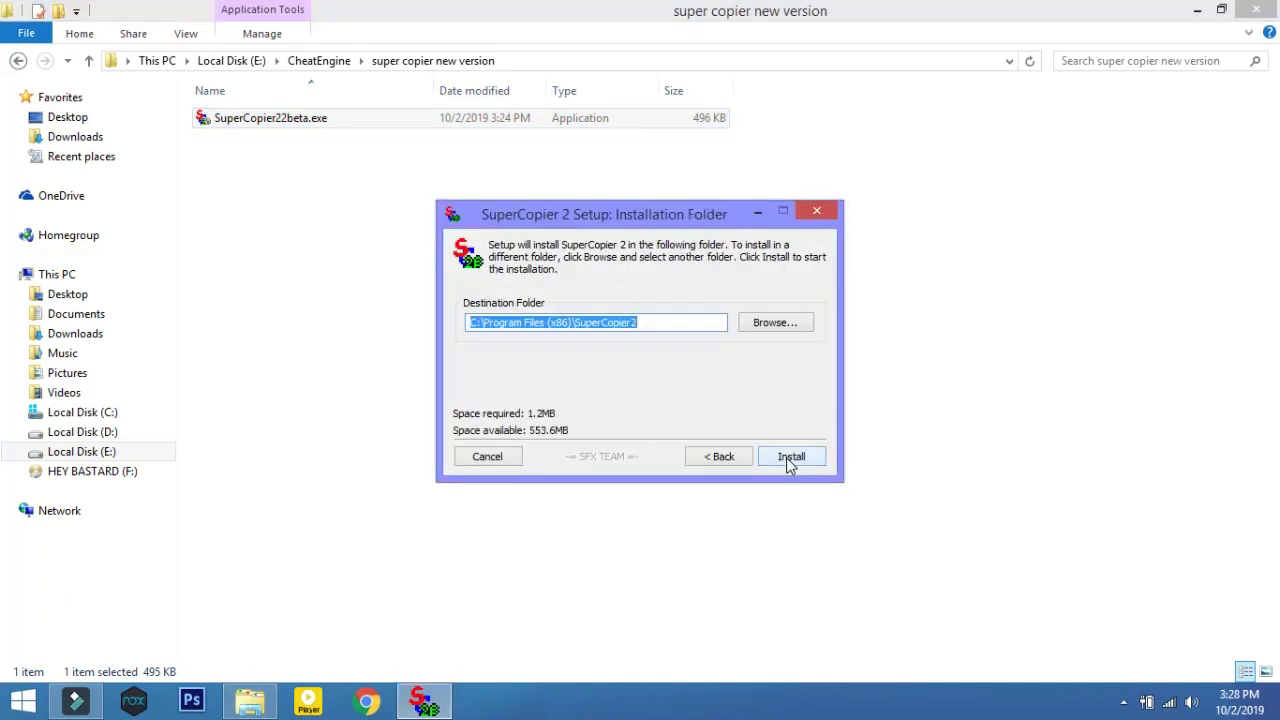
left_click(787, 458)
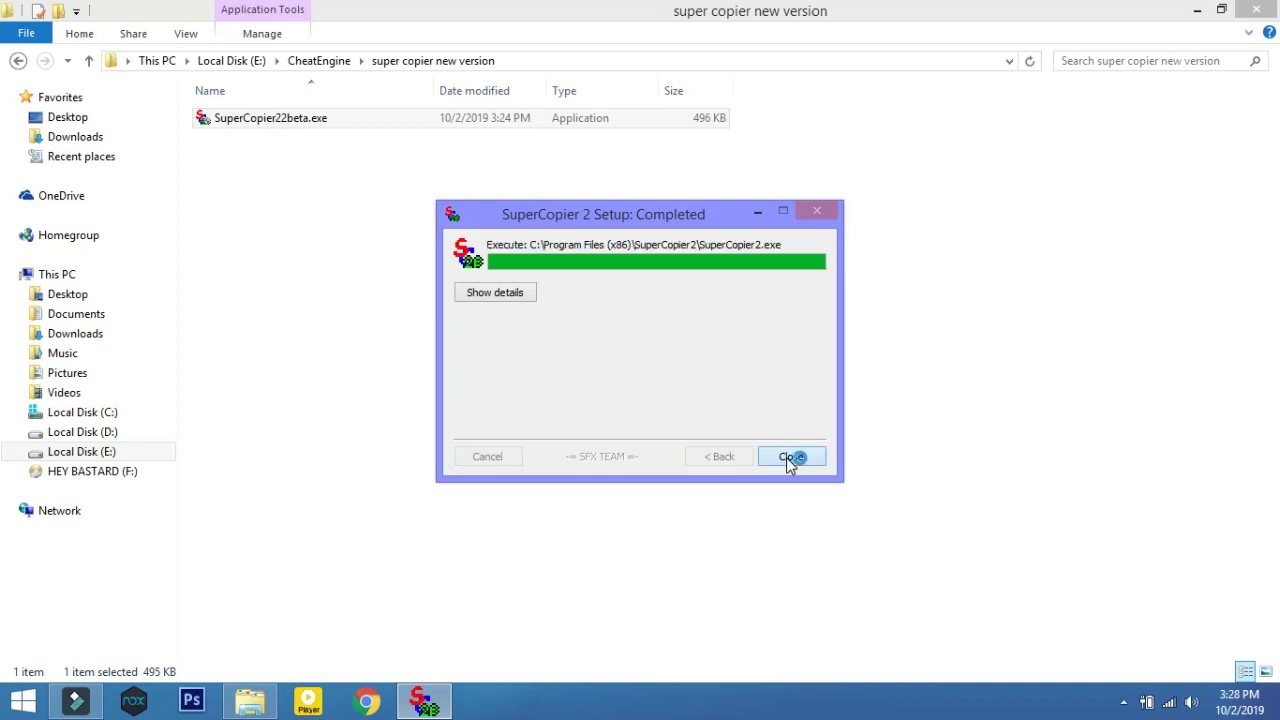
left_click(786, 457)
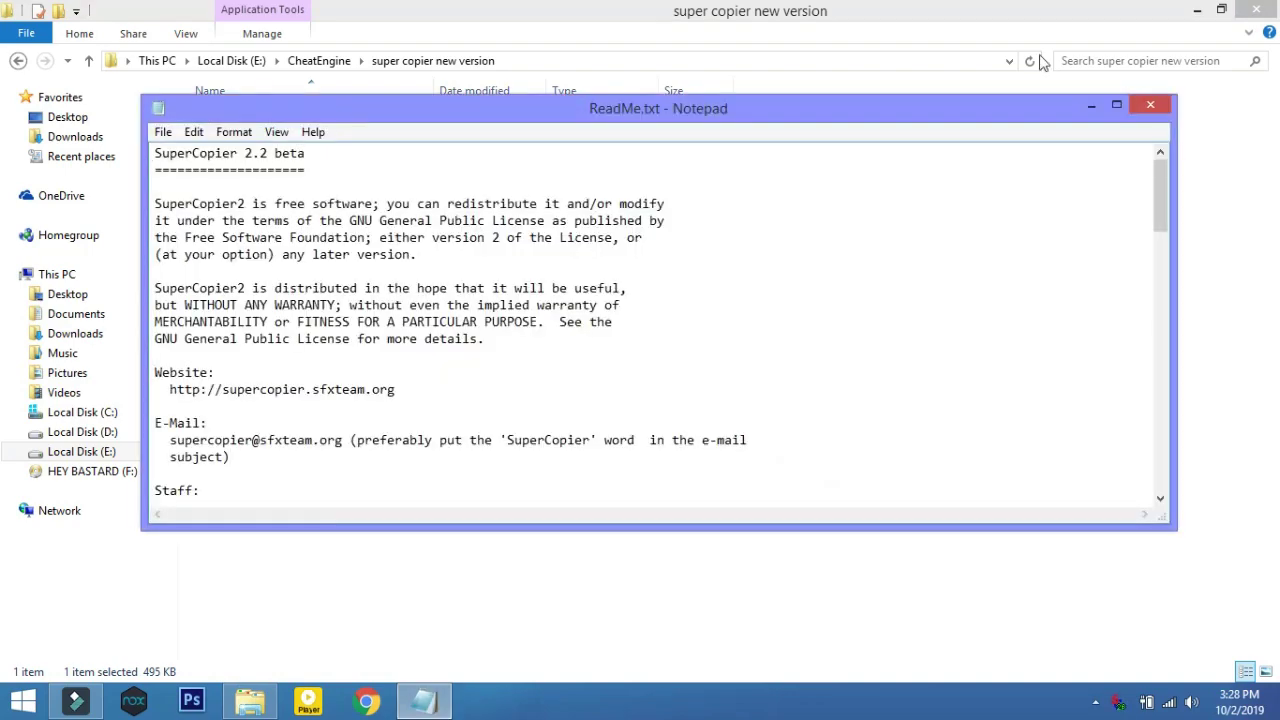
left_click(1150, 104)
Step: Copy all eight movie files from drive F:, leaving out the folders and CheatEngine64.exe
left_click(906, 284)
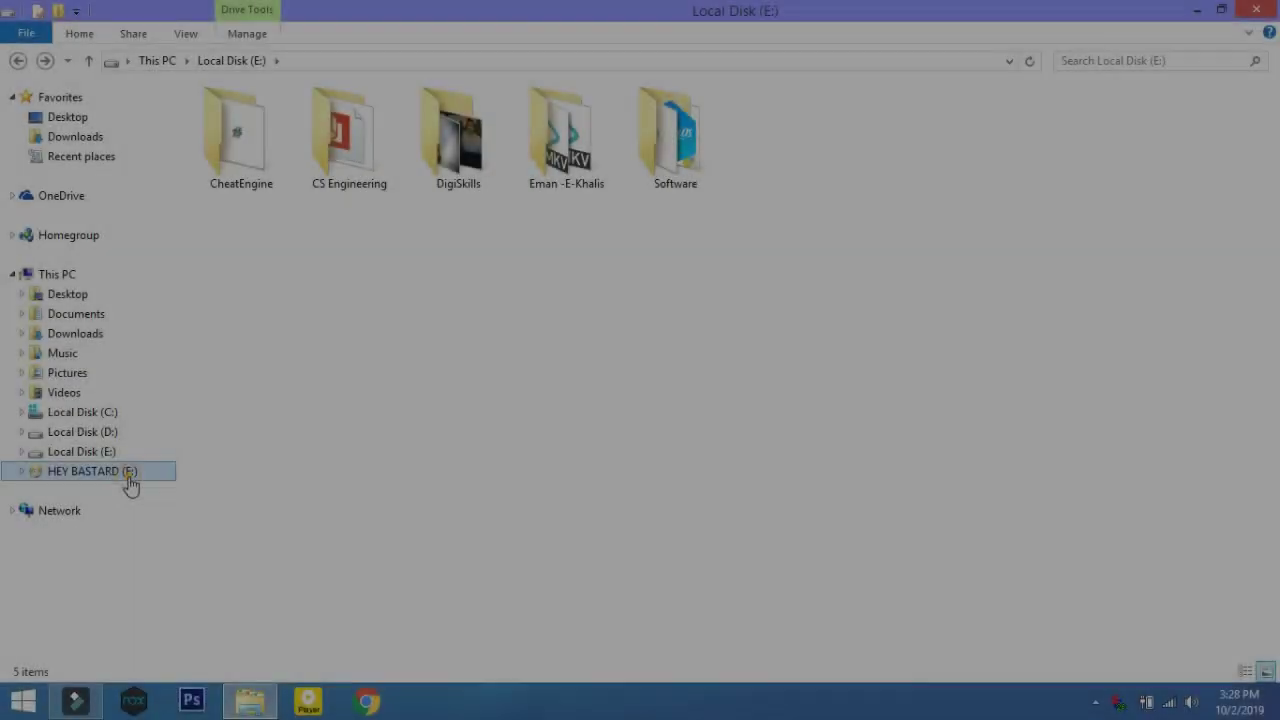
left_click(128, 481)
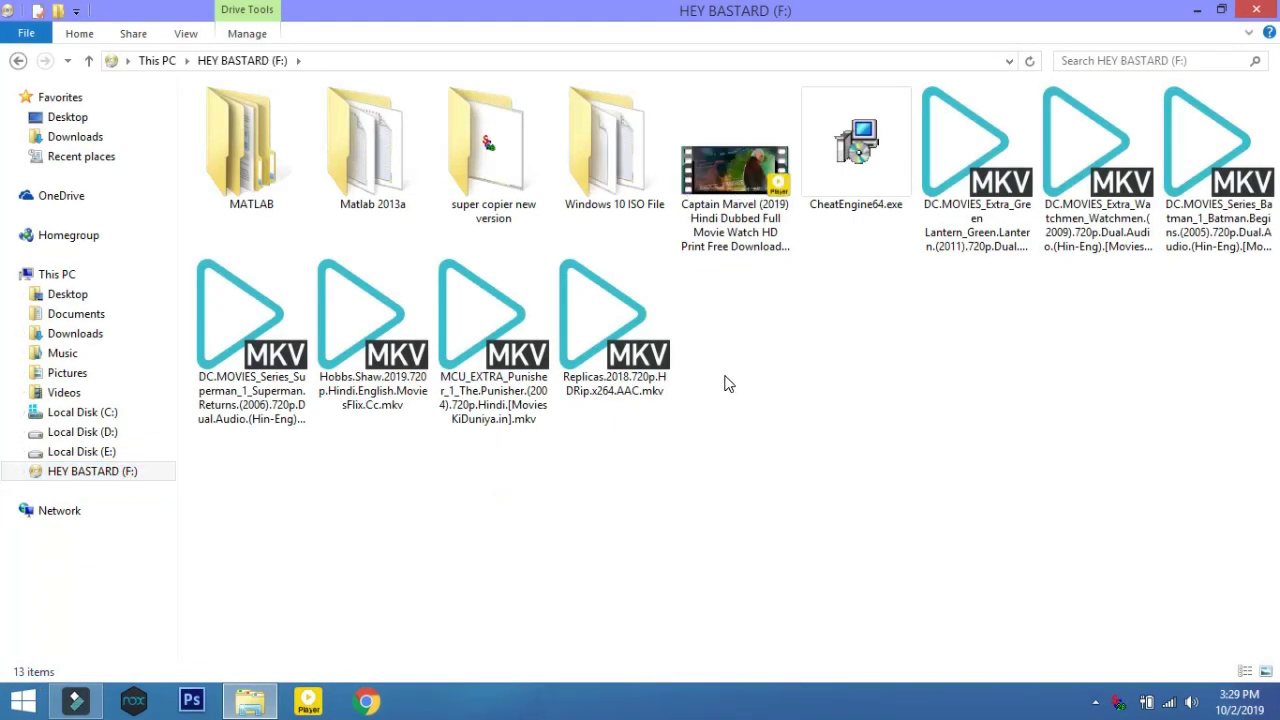
left_click(764, 180)
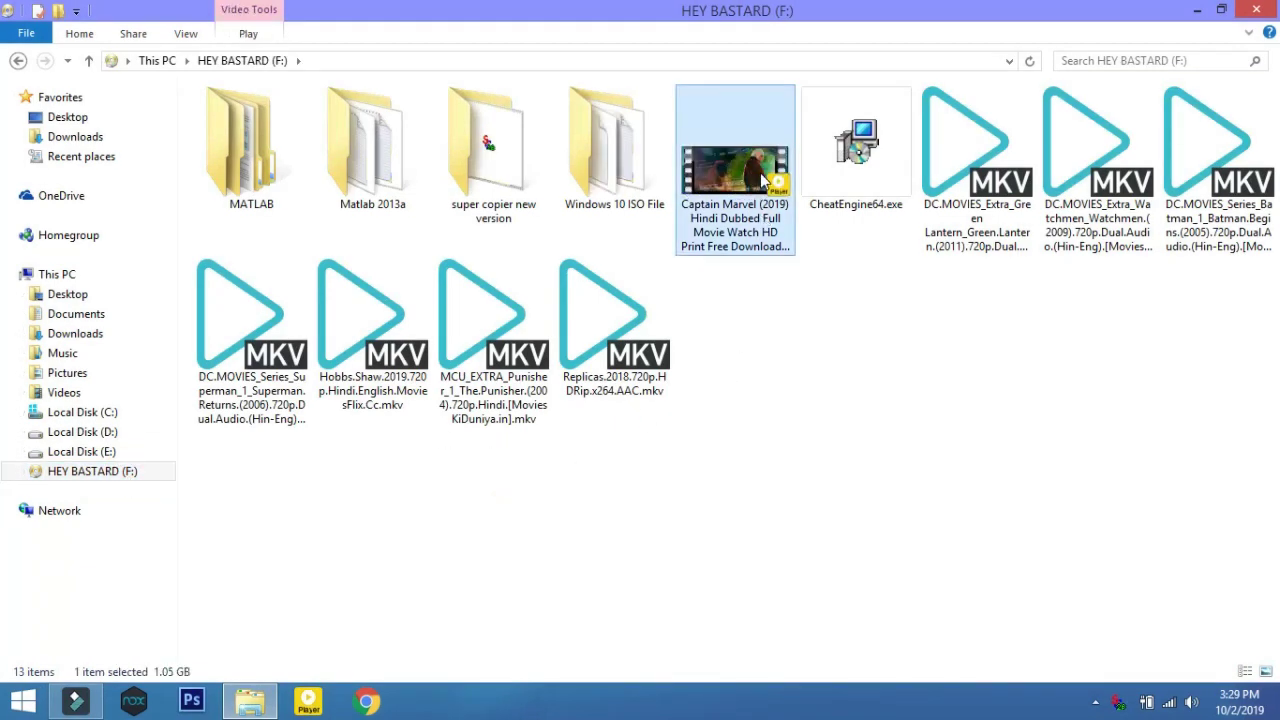
left_click(955, 183, "ctrl")
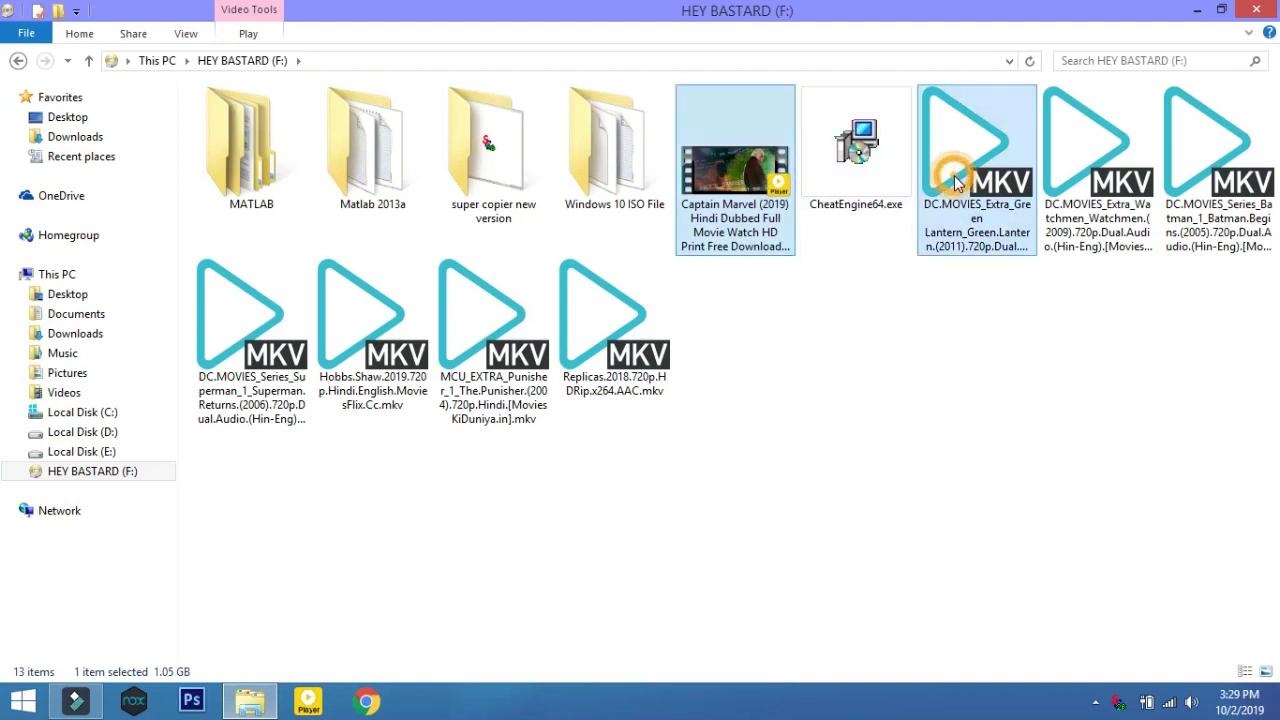
left_click(1085, 195, "ctrl")
left_click(1192, 212, "ctrl")
left_click_drag(866, 345, 273, 393)
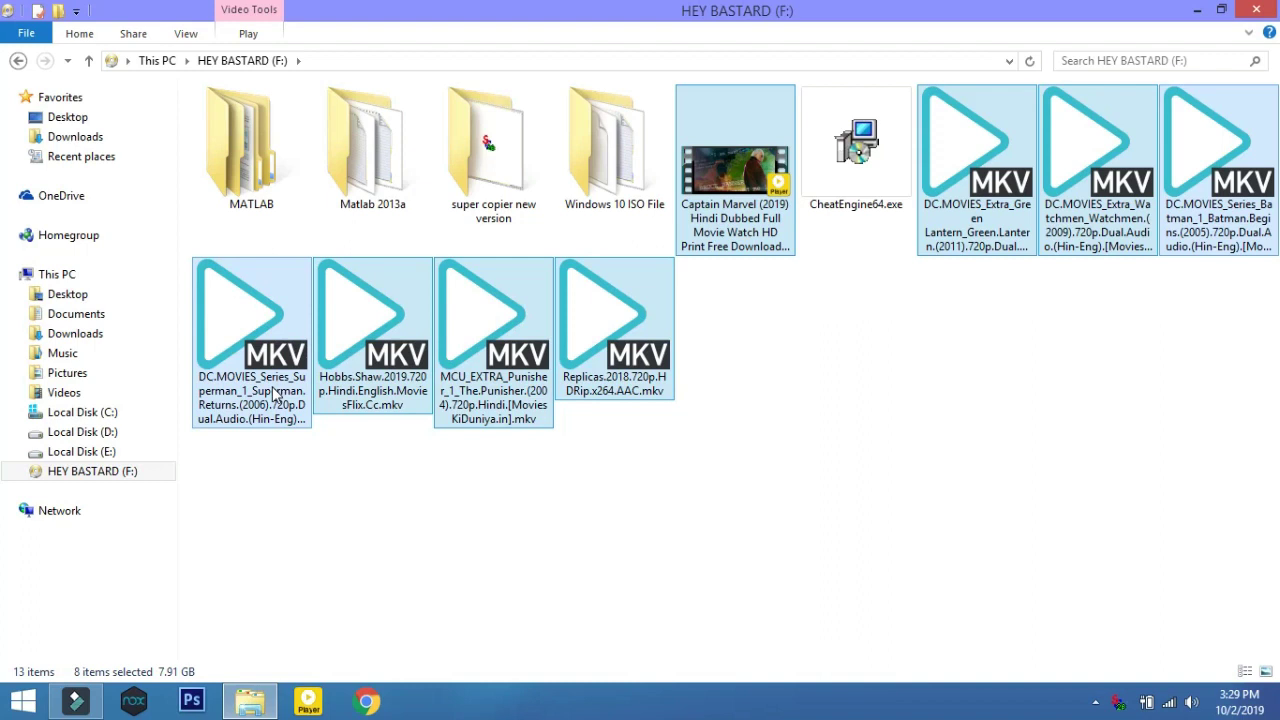
left_click(623, 176, "ctrl")
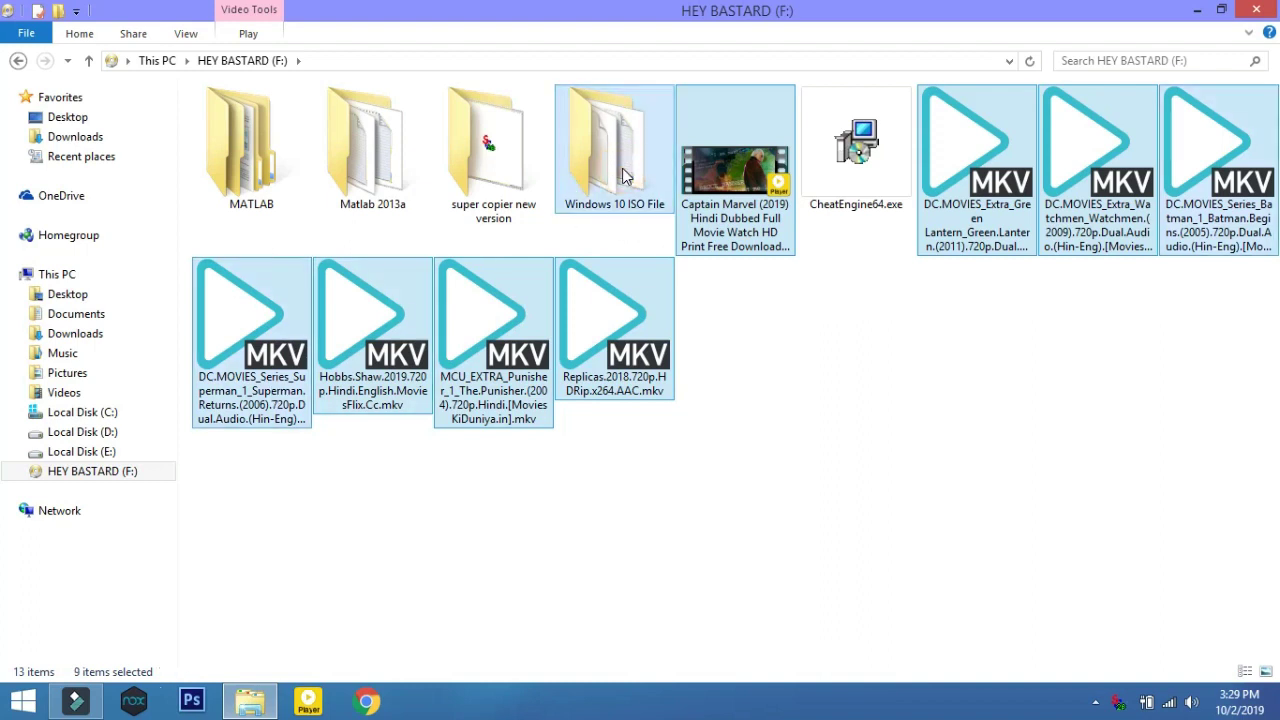
left_click(623, 176, "ctrl")
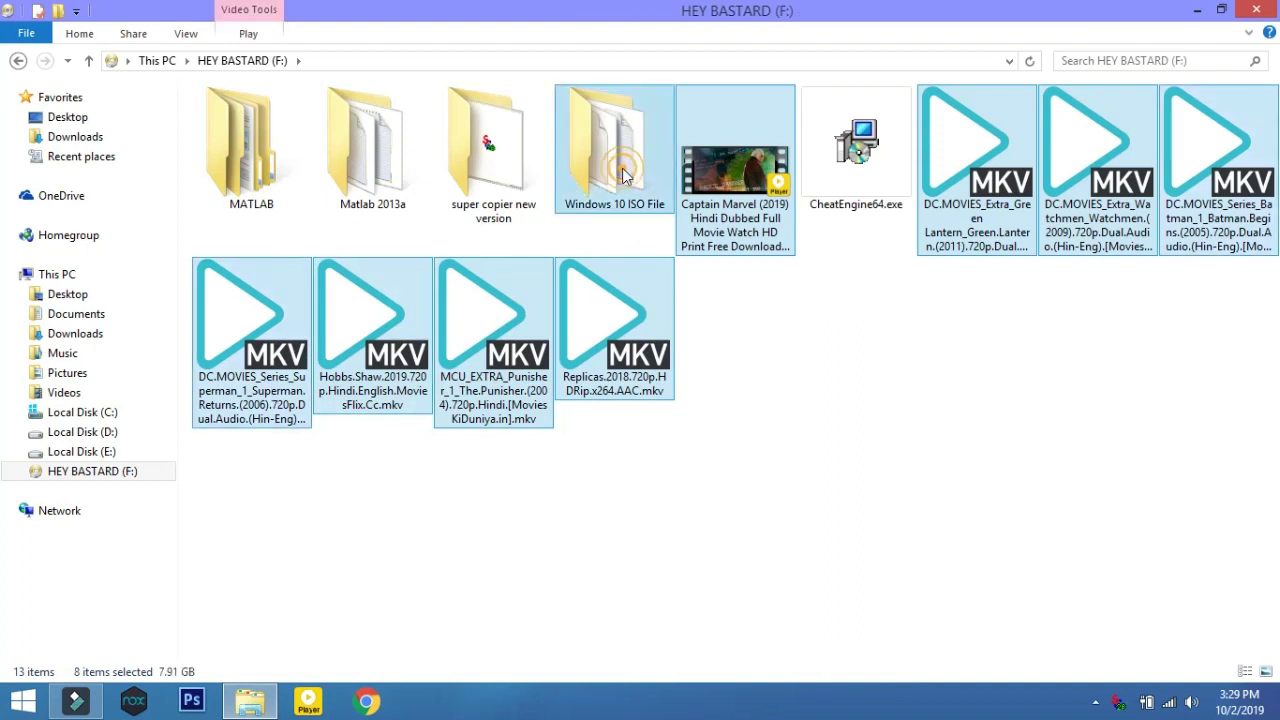
right_click(754, 210)
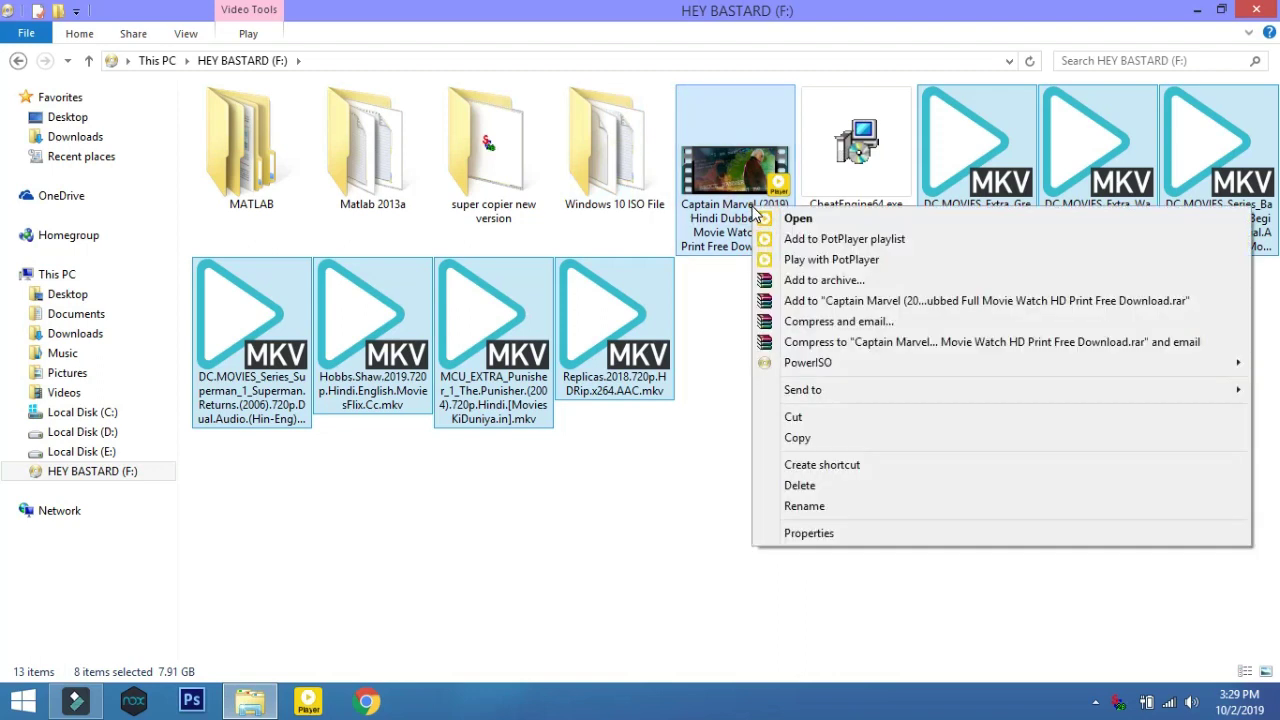
left_click(799, 438)
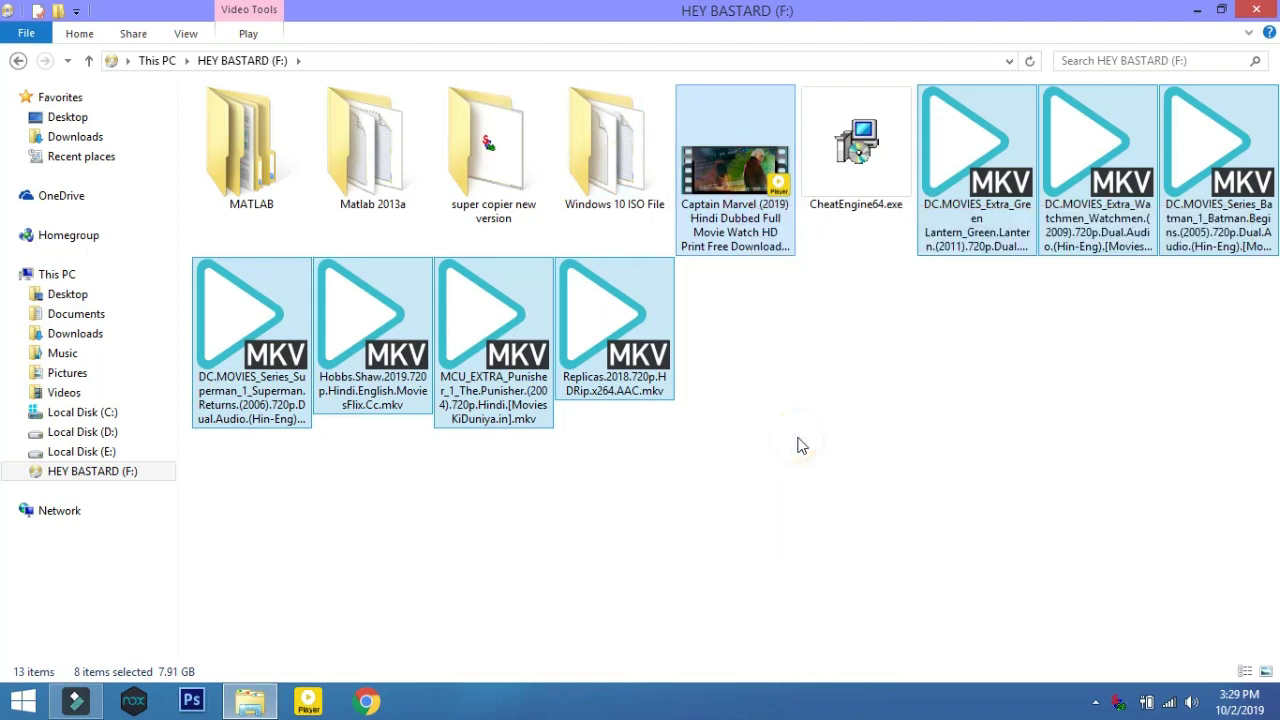
Step: Paste the copied movies into D:\Movies\E Movies, pausing and resuming the transfer once
left_click(86, 441)
double_click(460, 170)
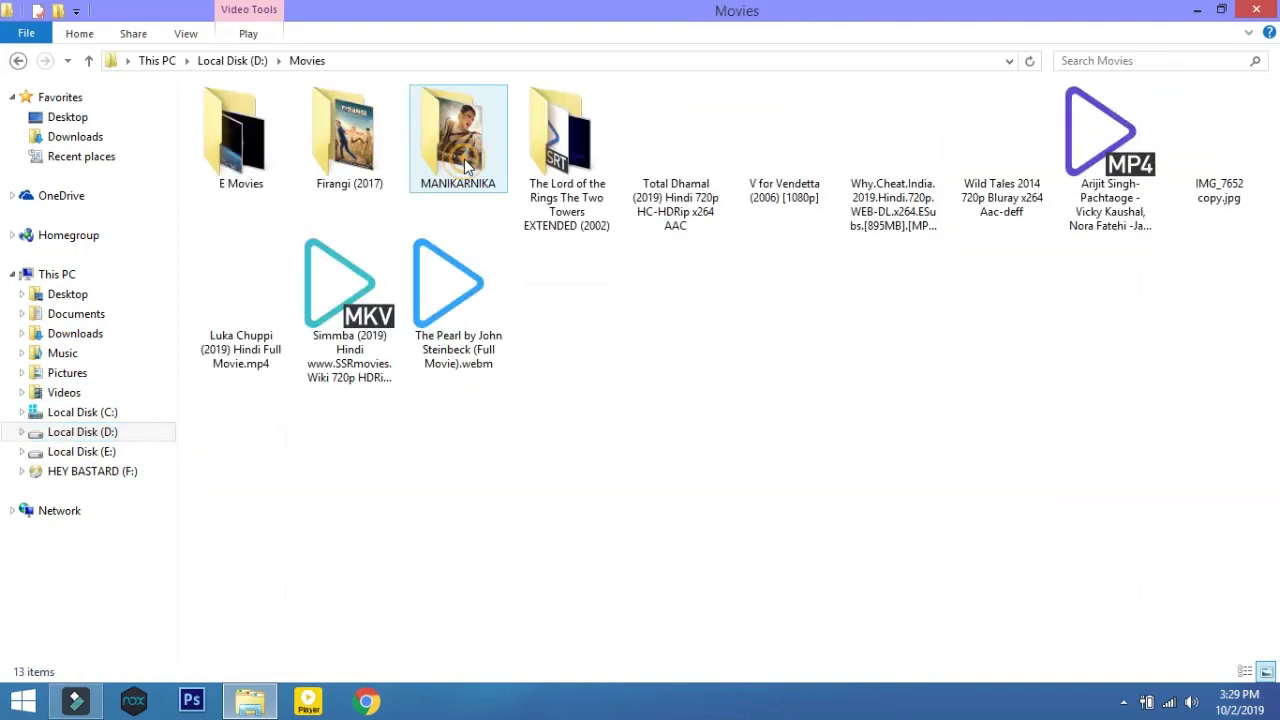
double_click(250, 142)
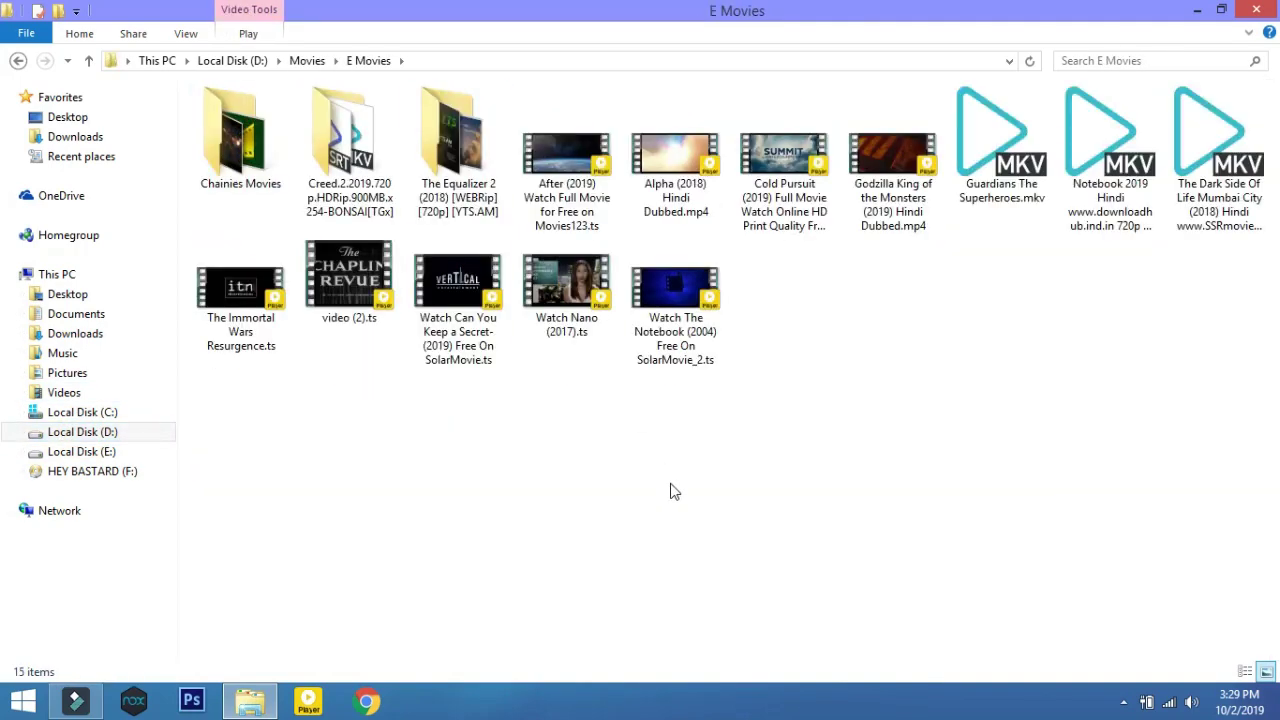
left_click(672, 488)
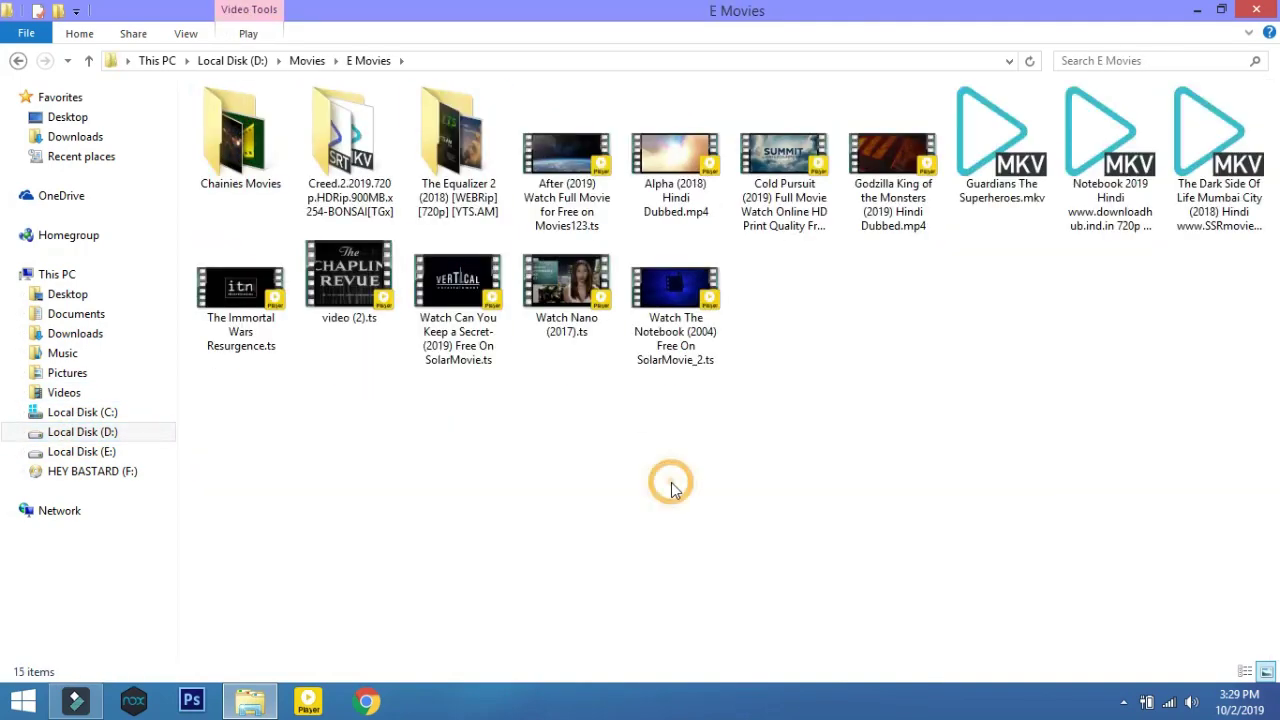
right_click(591, 404)
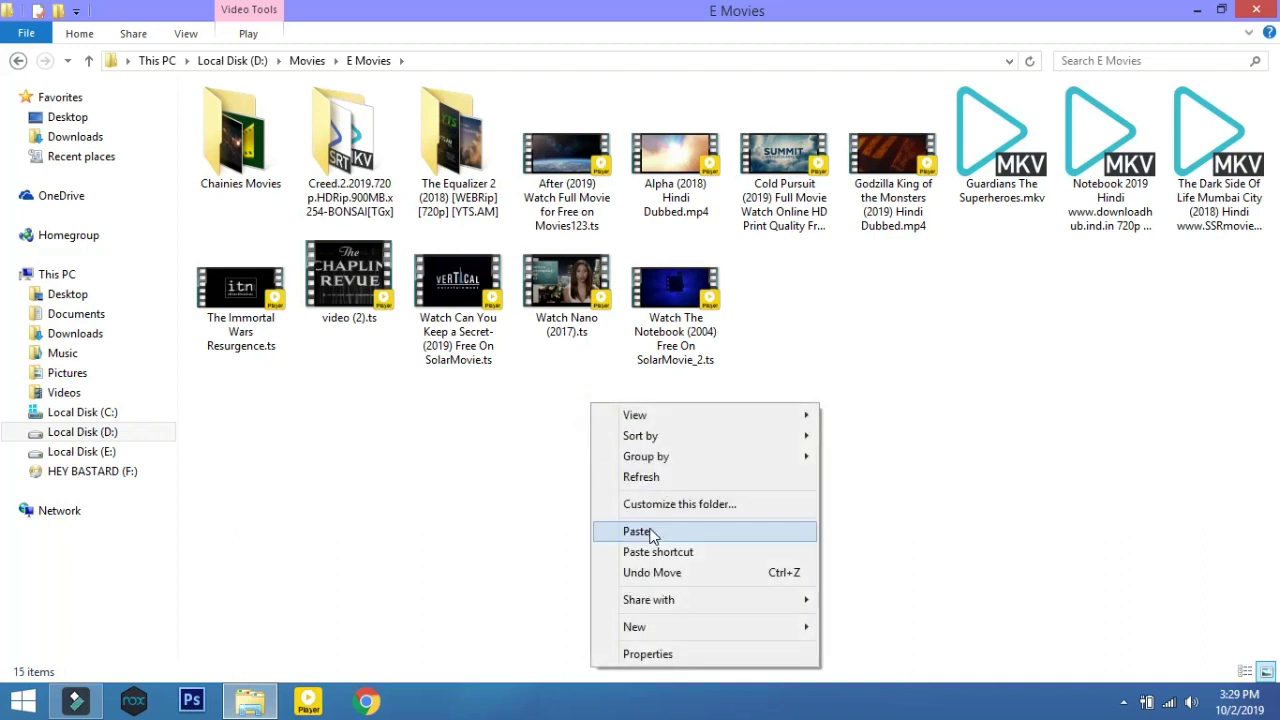
left_click(648, 533)
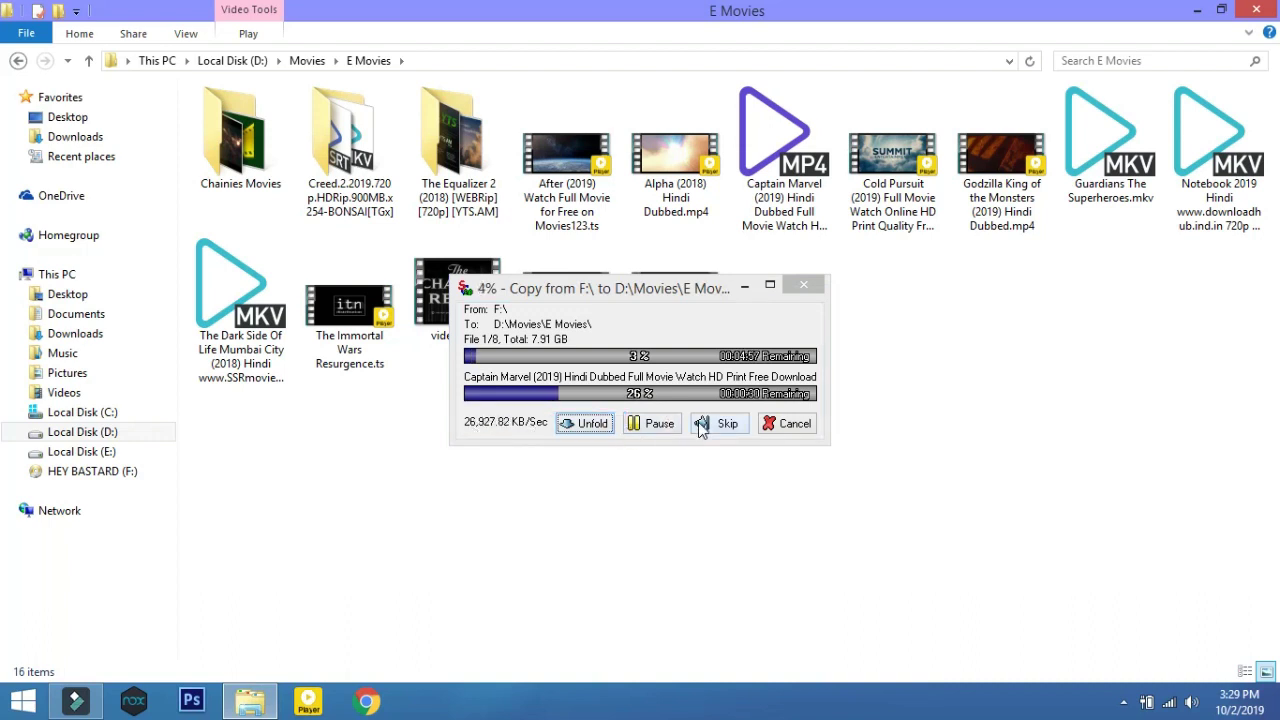
left_click(662, 425)
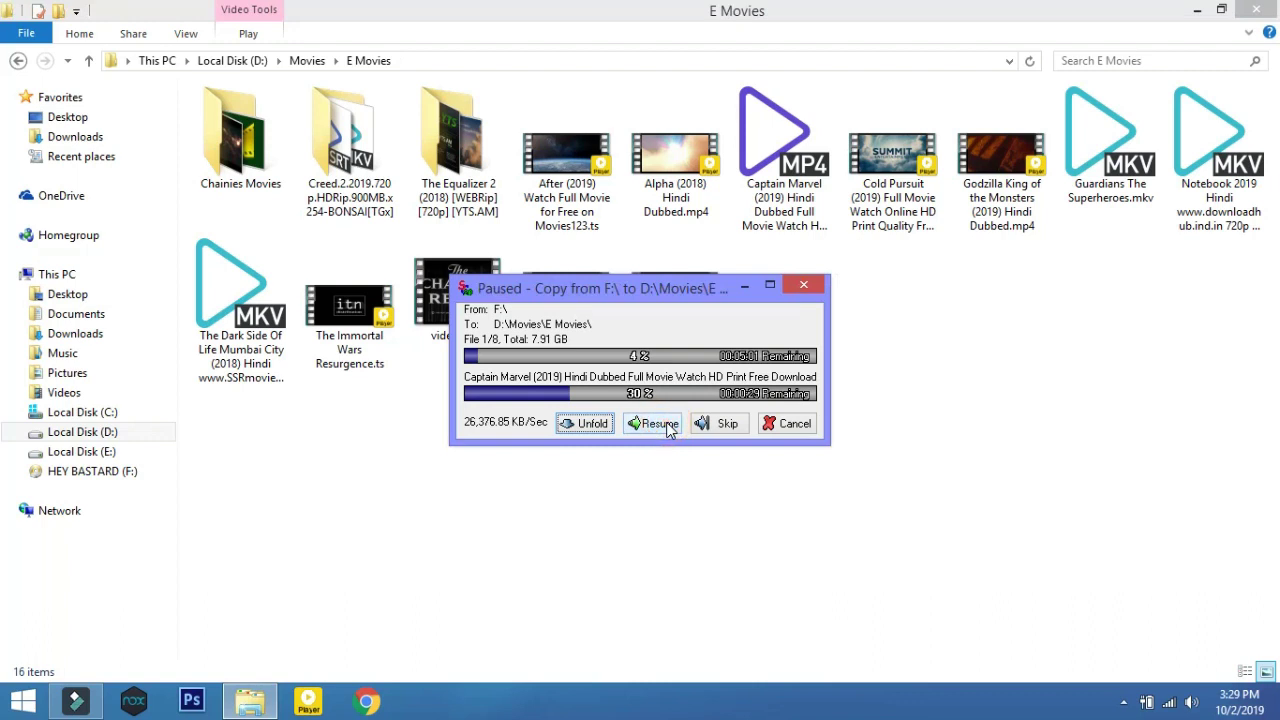
left_click(668, 425)
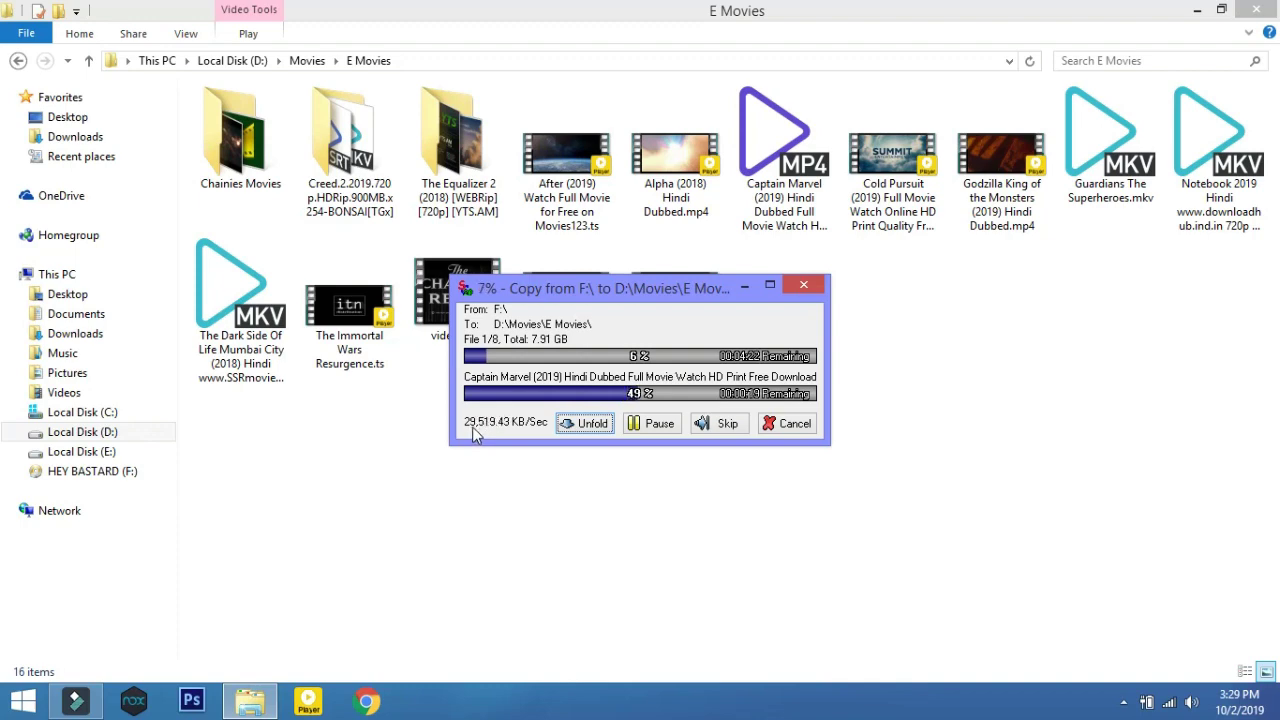
Step: Minimize the file window, launch Cheat Engine from the desktop and decline its tutorial
left_click(1197, 9)
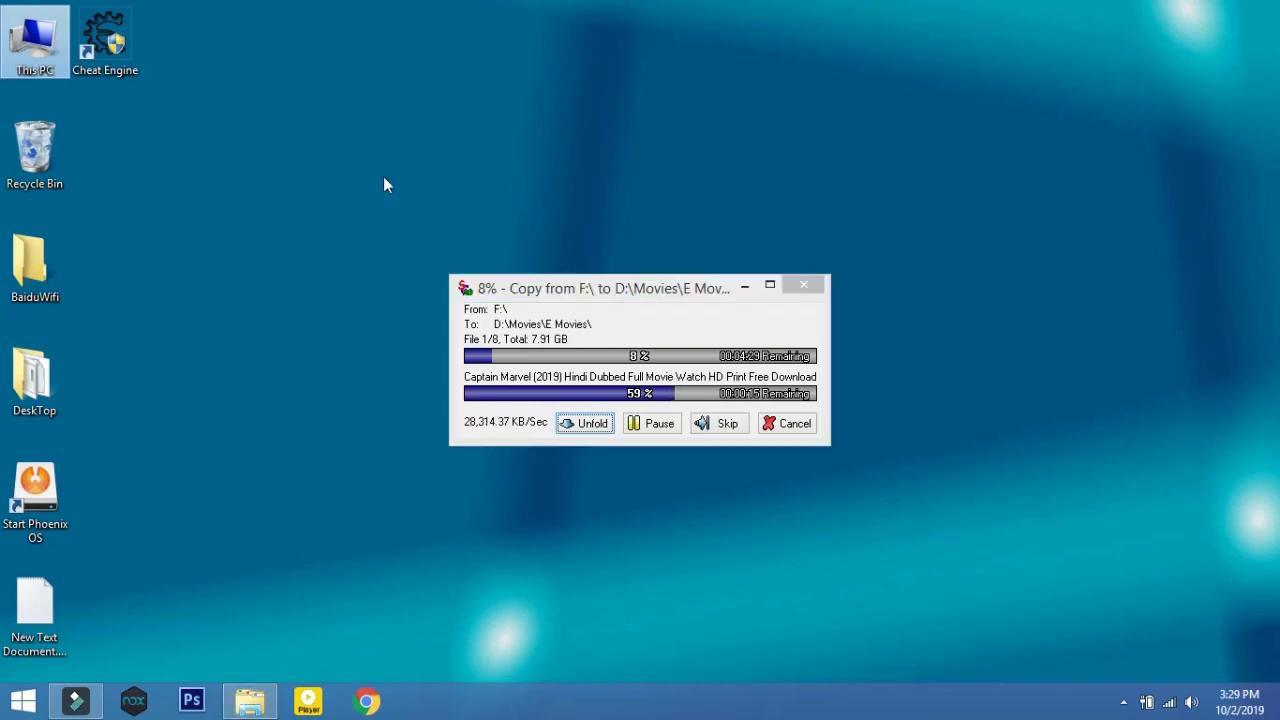
left_click(118, 40)
left_click(123, 38)
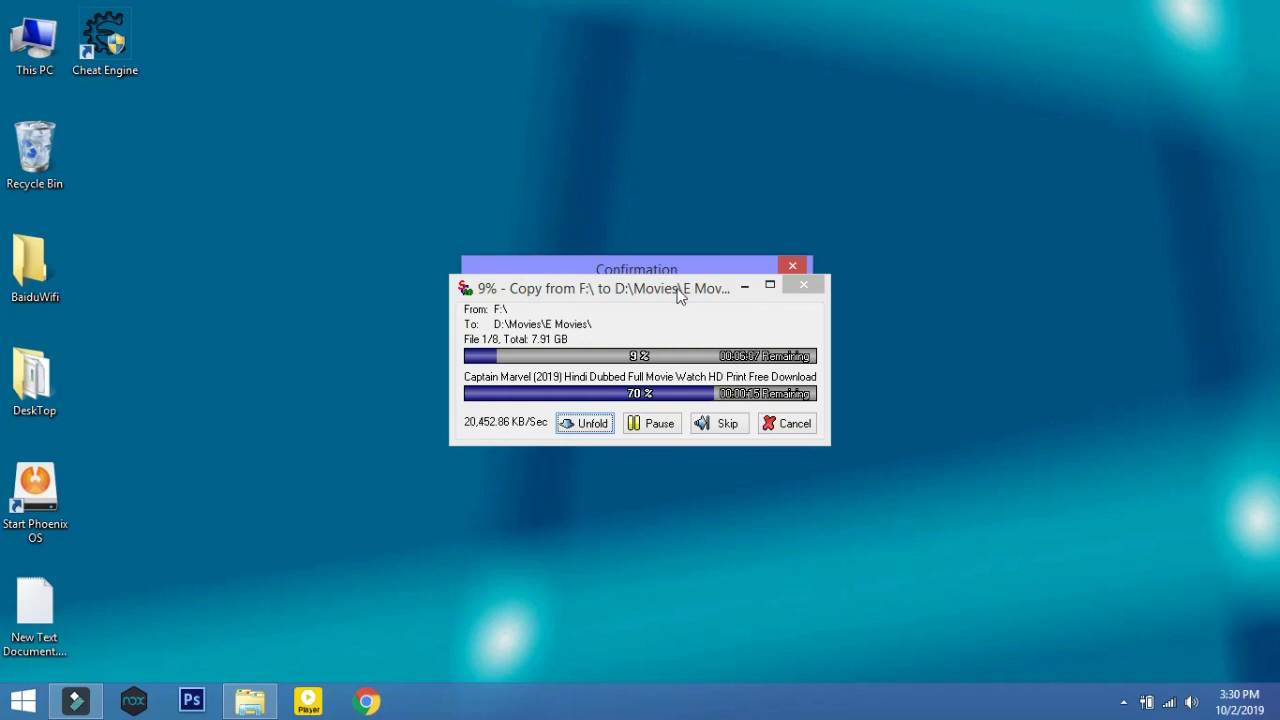
left_click_drag(680, 293, 804, 123)
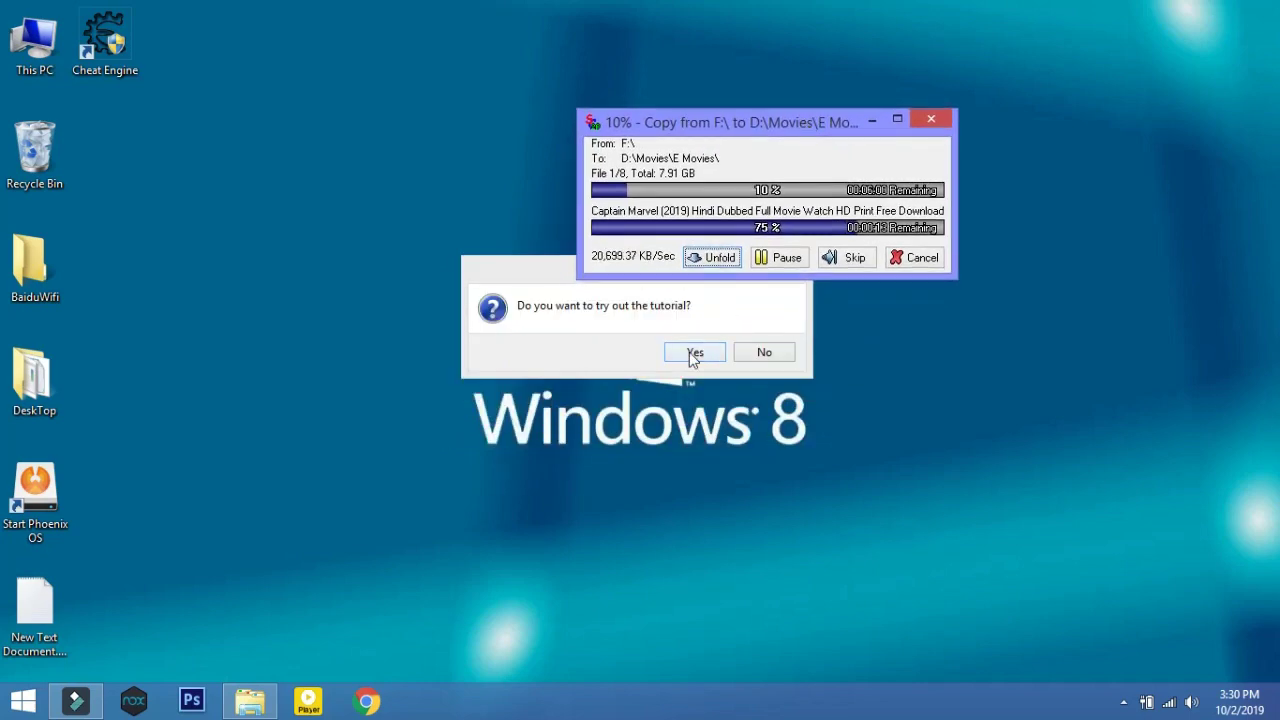
left_click(762, 353)
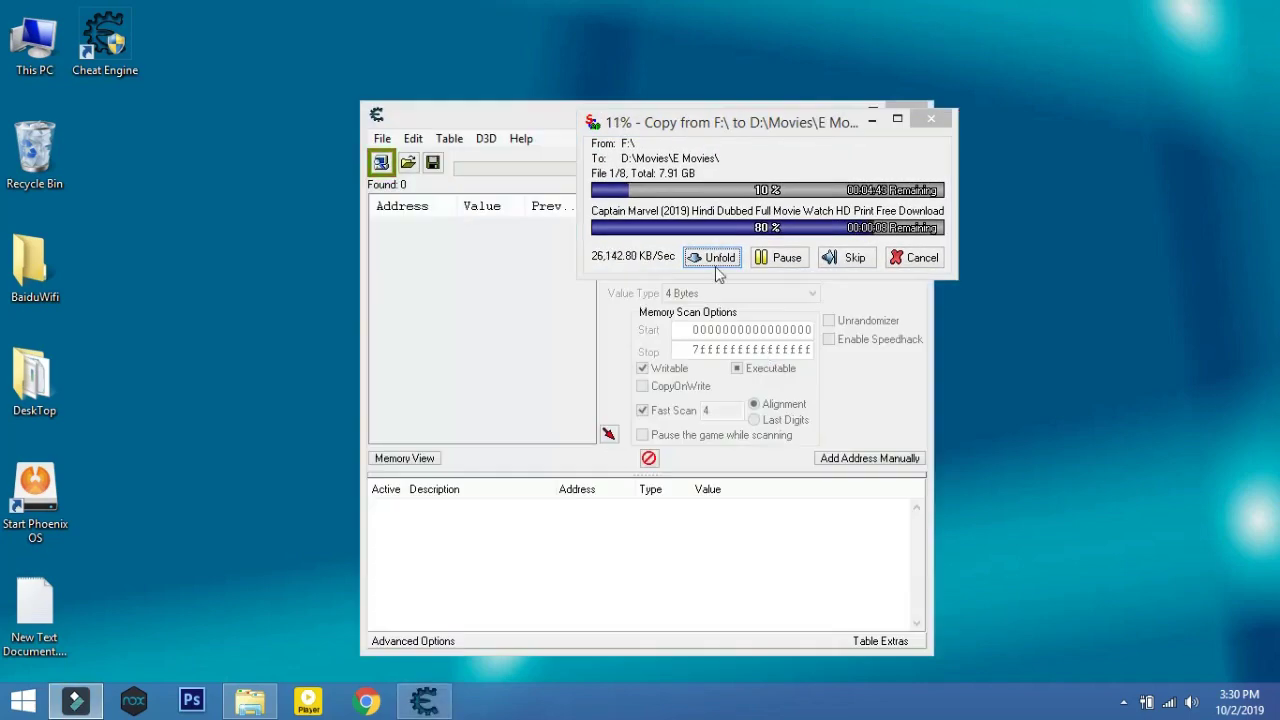
Step: Arrange the Cheat Engine window and the copy progress window side by side without overlap
left_click_drag(553, 112, 263, 94)
left_click_drag(652, 128, 757, 123)
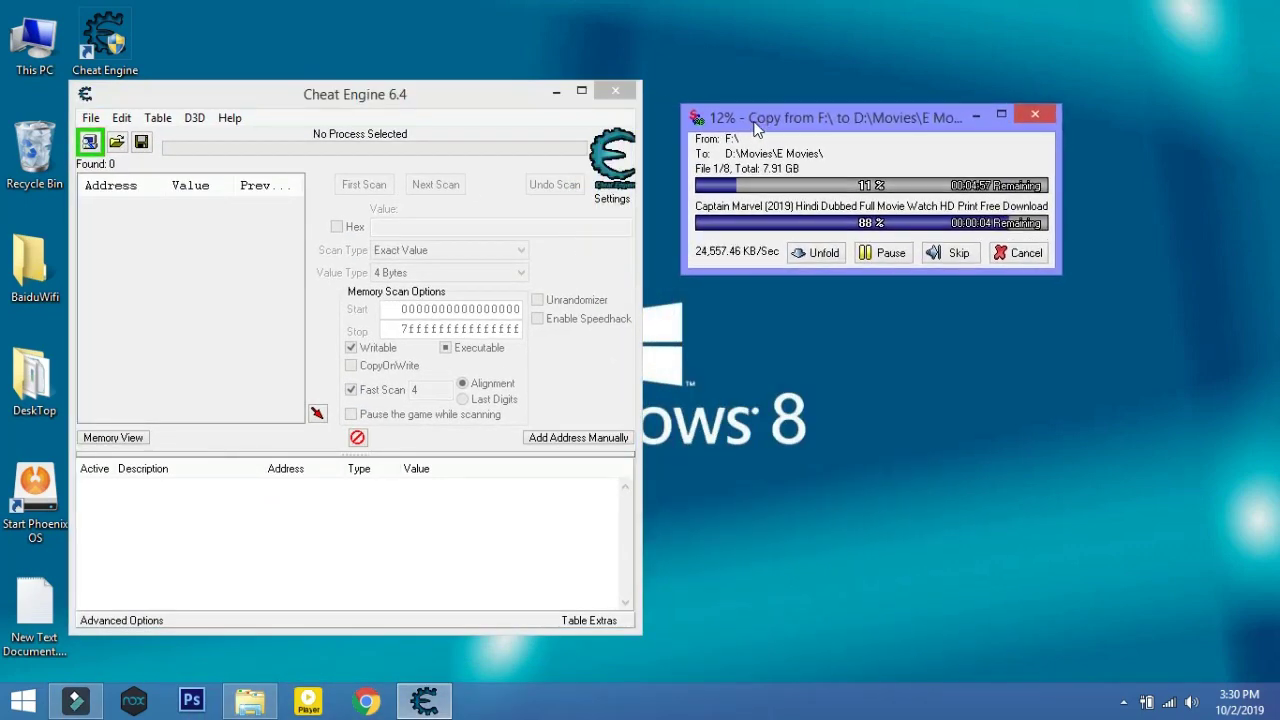
left_click_drag(436, 106, 463, 102)
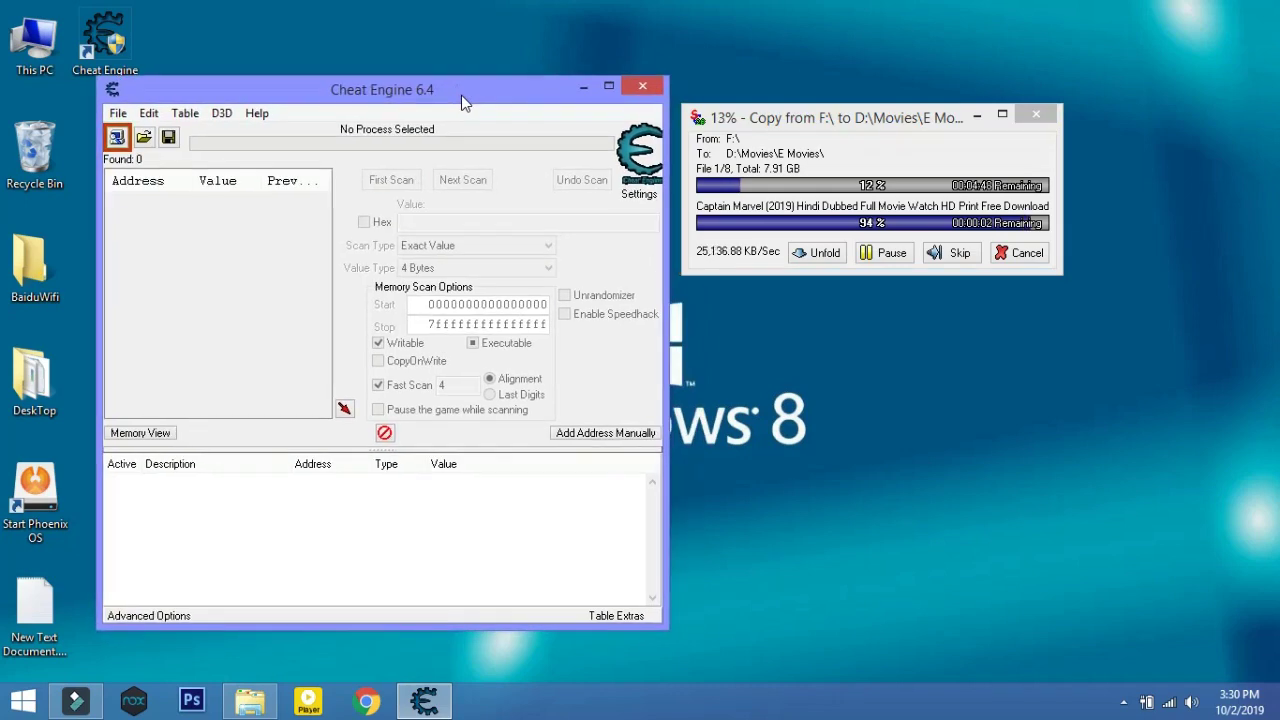
Step: Open the running SuperCopier2.exe process in Cheat Engine
left_click(117, 136)
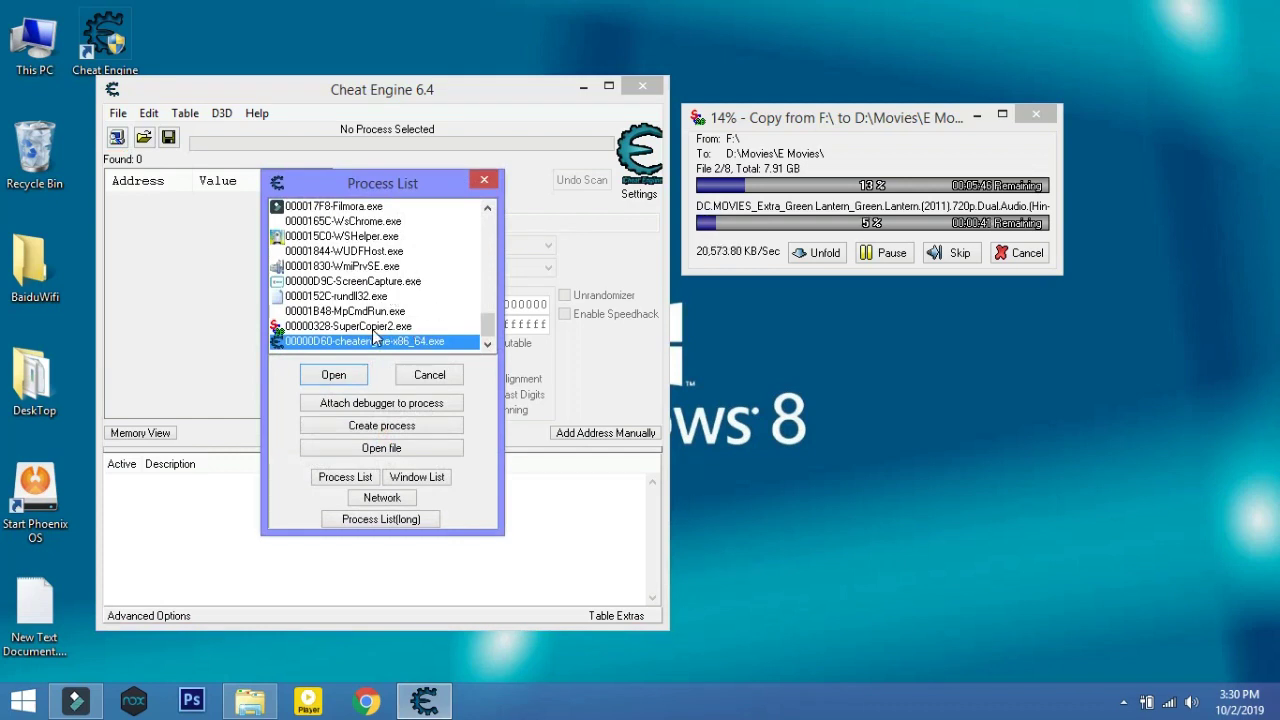
left_click(369, 330)
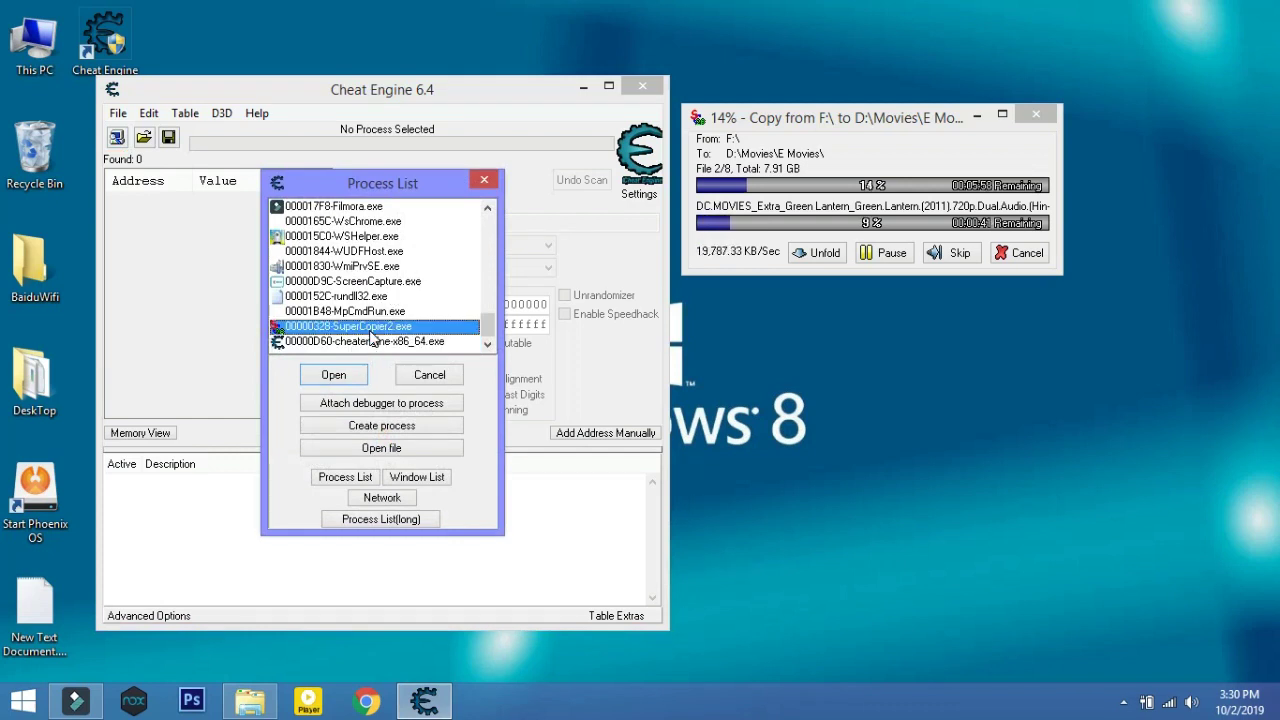
left_click(350, 380)
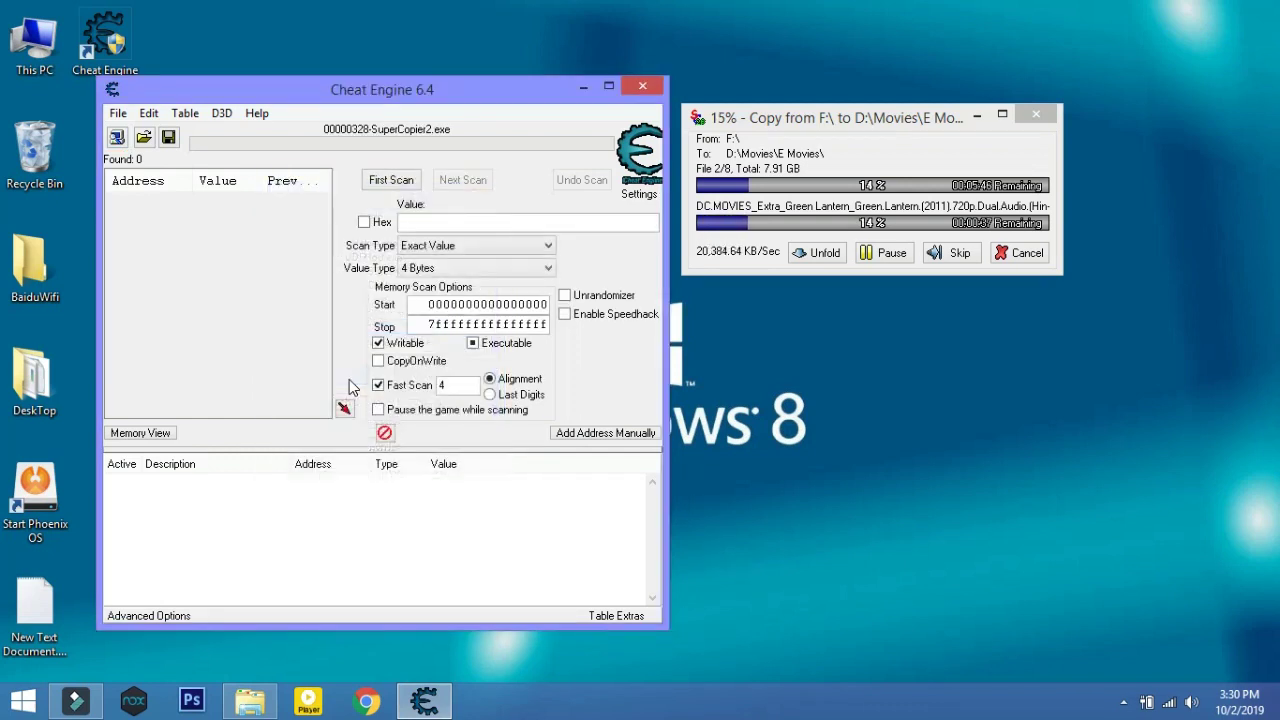
Step: Enable Speedhack for the SuperCopier2.exe process and apply a speed of 0.5
left_click(593, 320)
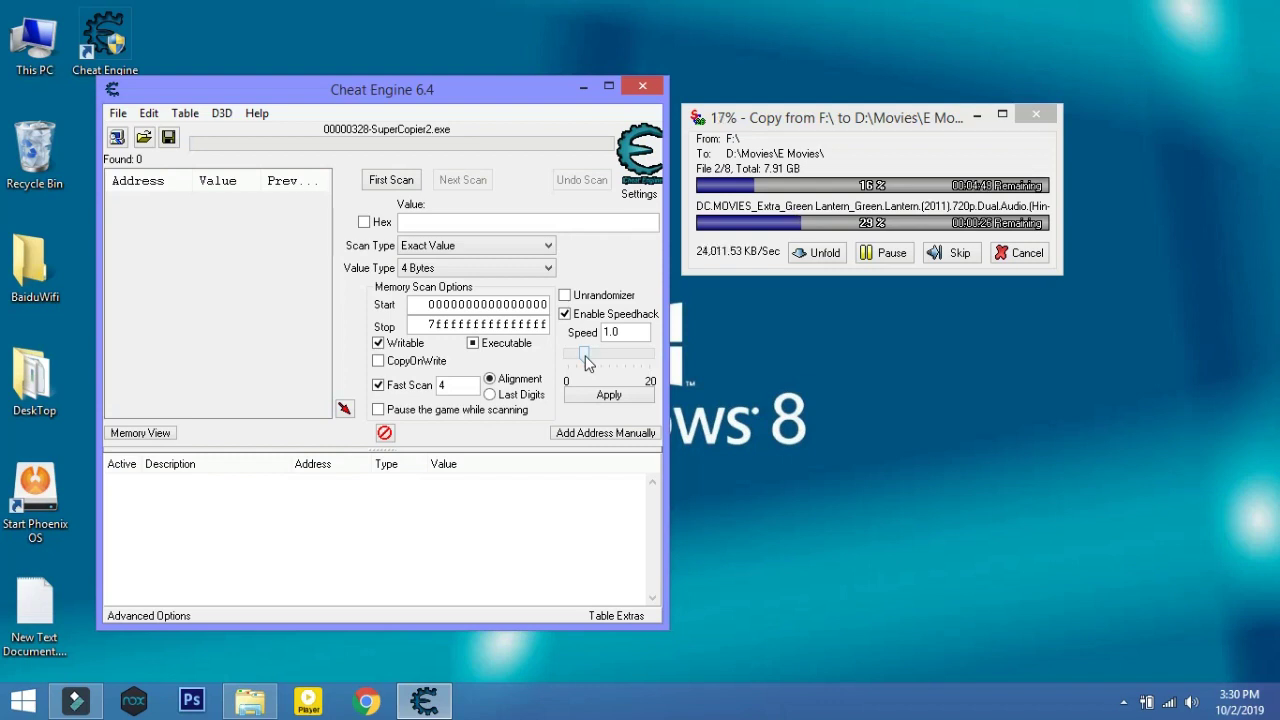
left_click_drag(588, 362, 584, 361)
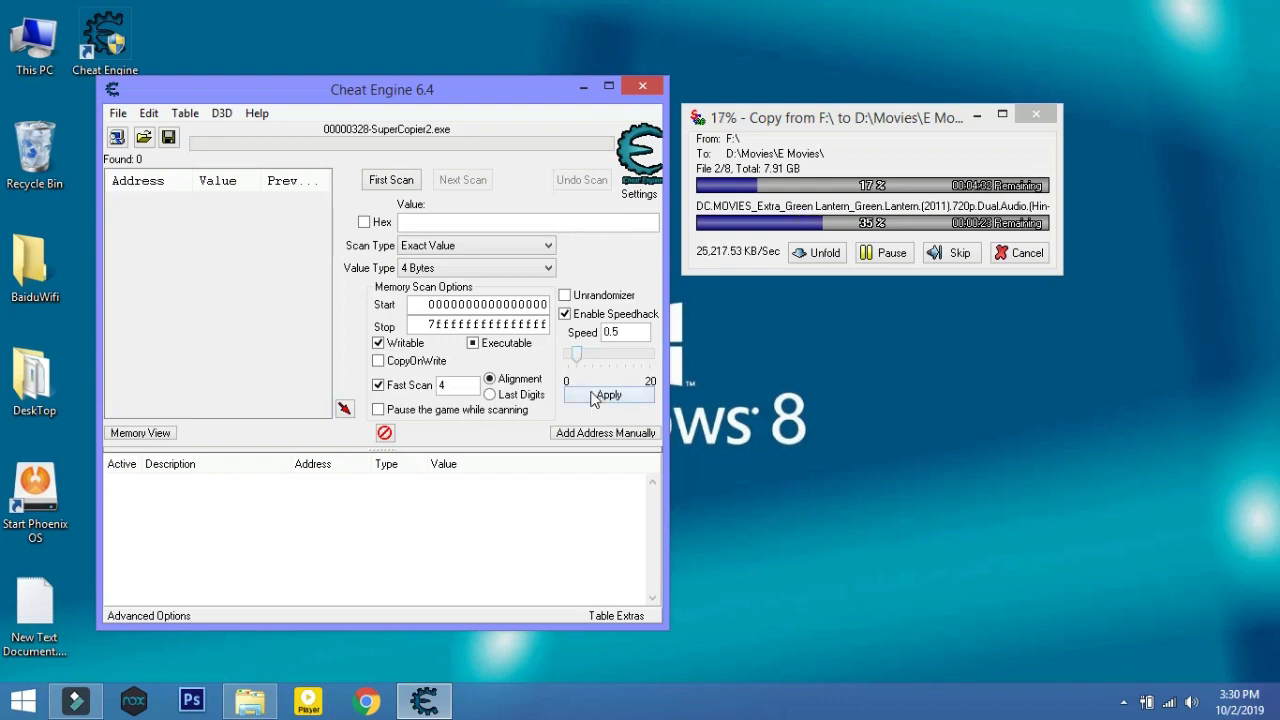
left_click(594, 398)
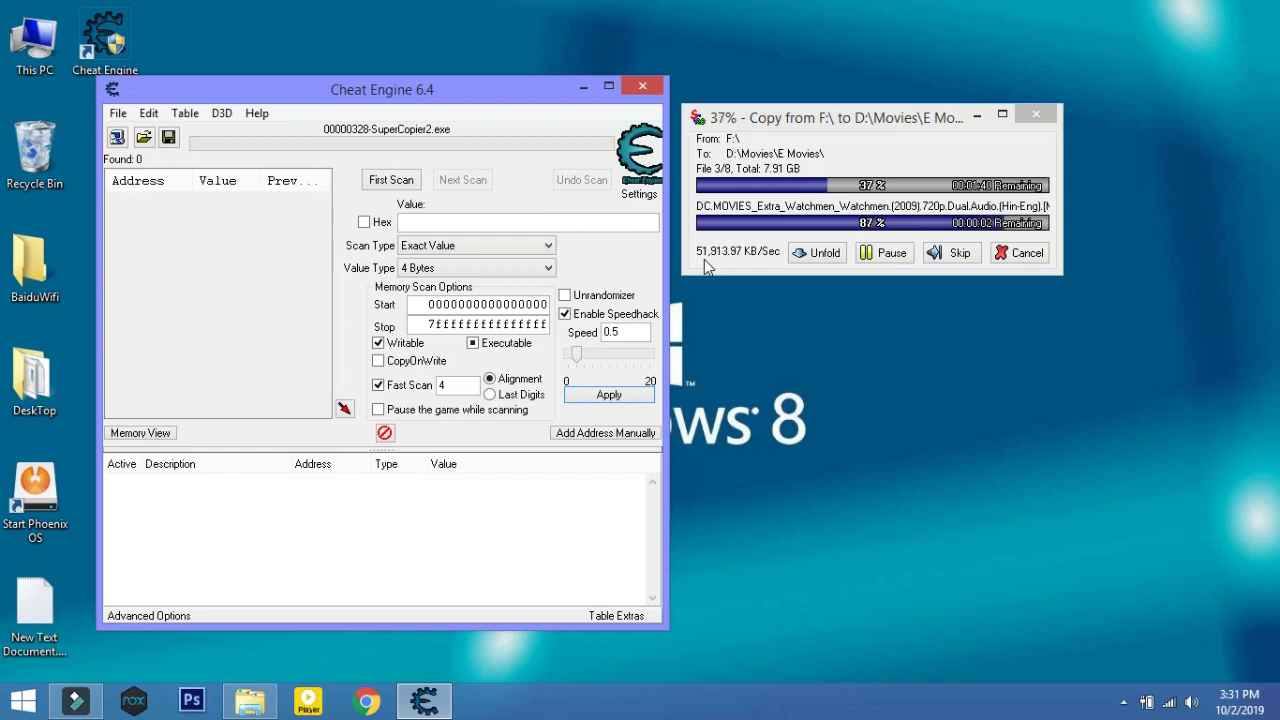
Step: Expand and collapse the copy list in the copy progress window, and pause and resume the file copy
left_click(812, 256)
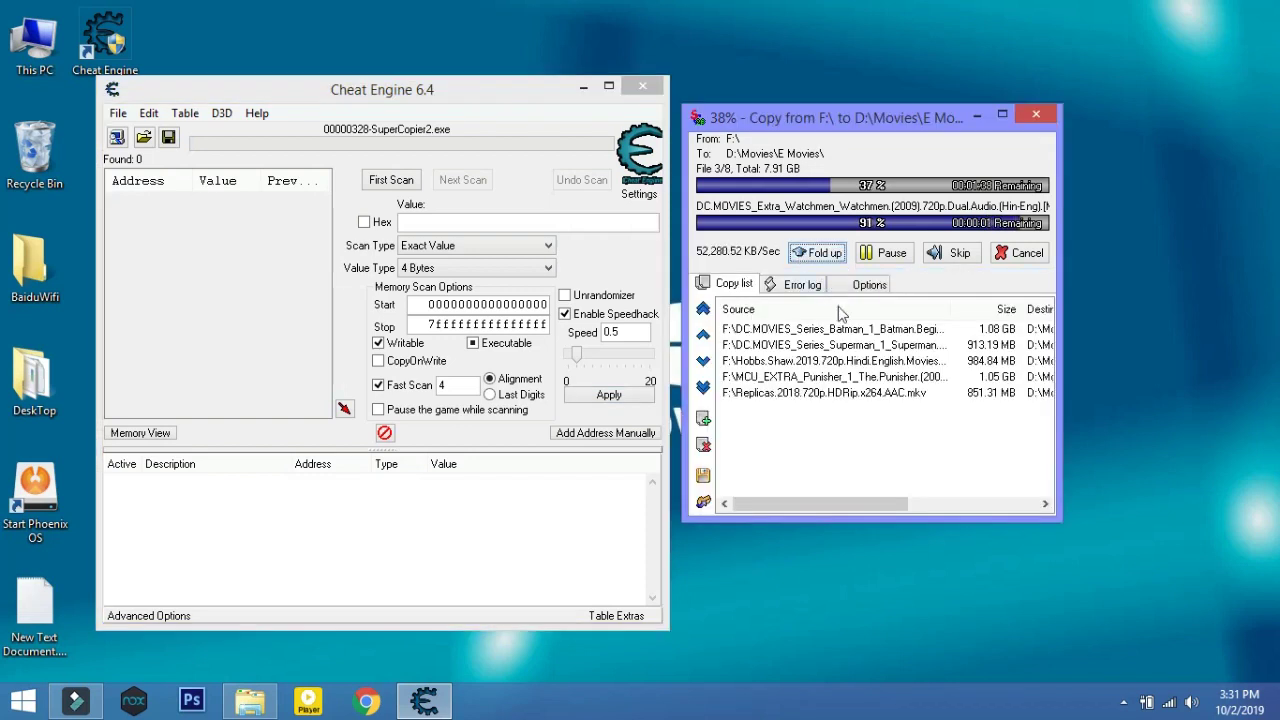
left_click(806, 257)
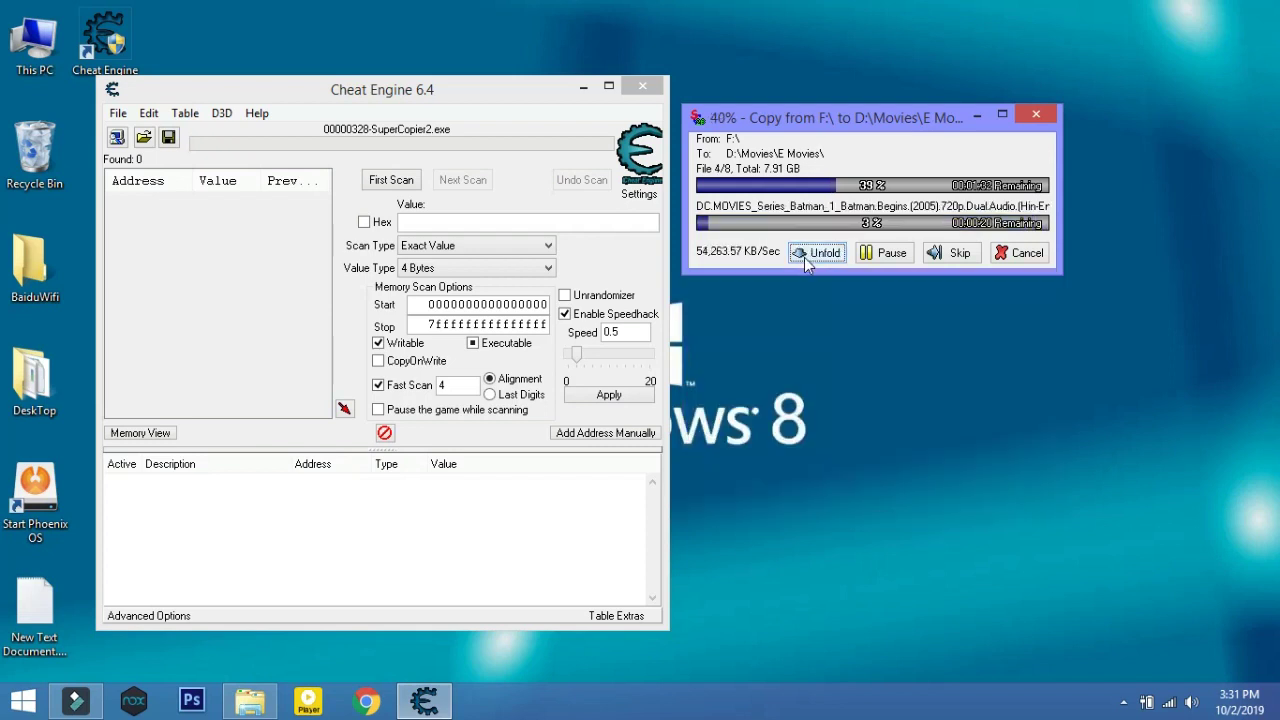
left_click(872, 258)
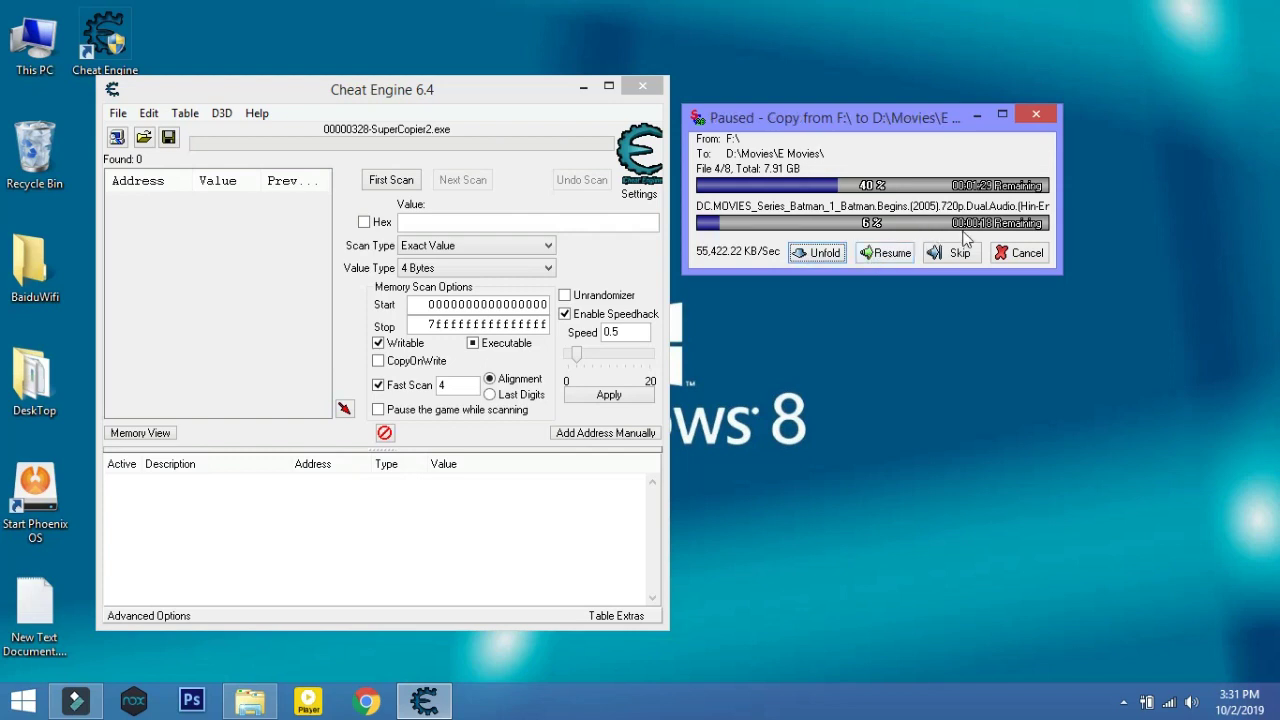
left_click(887, 256)
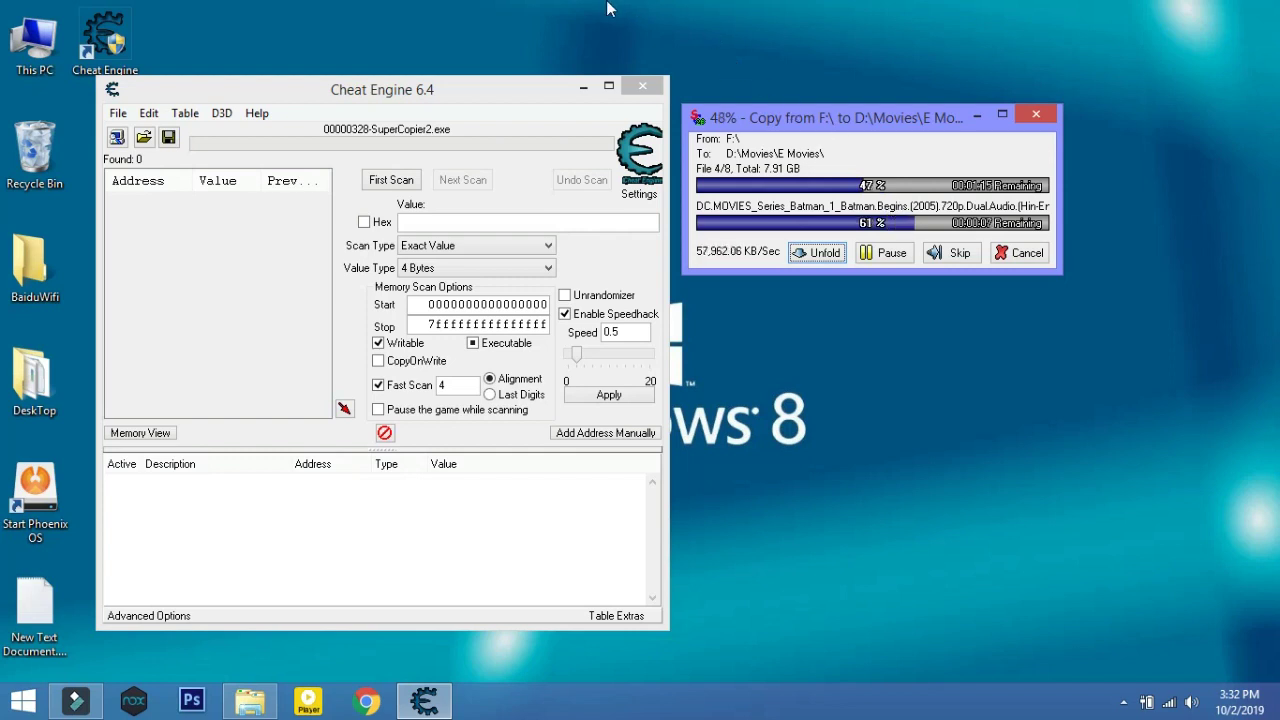
Step: Open the properties of This PC to check the computer's processor and memory specifications, and close the System window
left_click(36, 60)
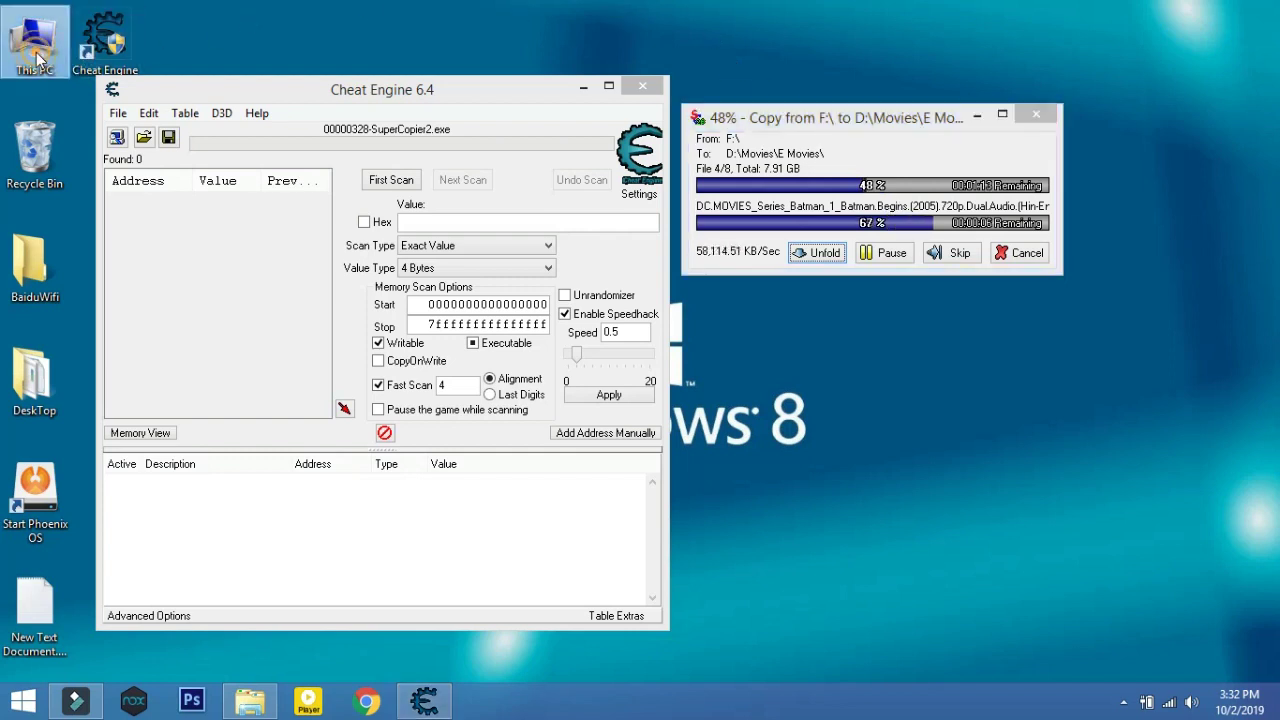
right_click(36, 60)
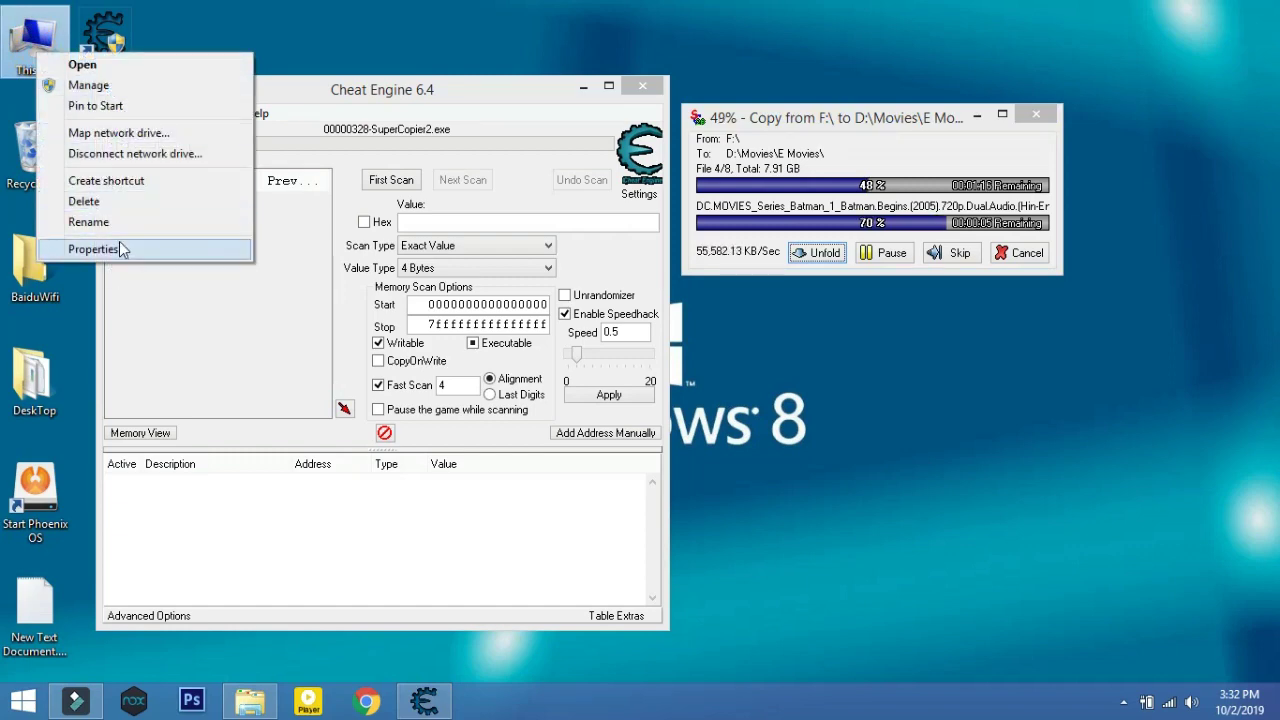
left_click(120, 249)
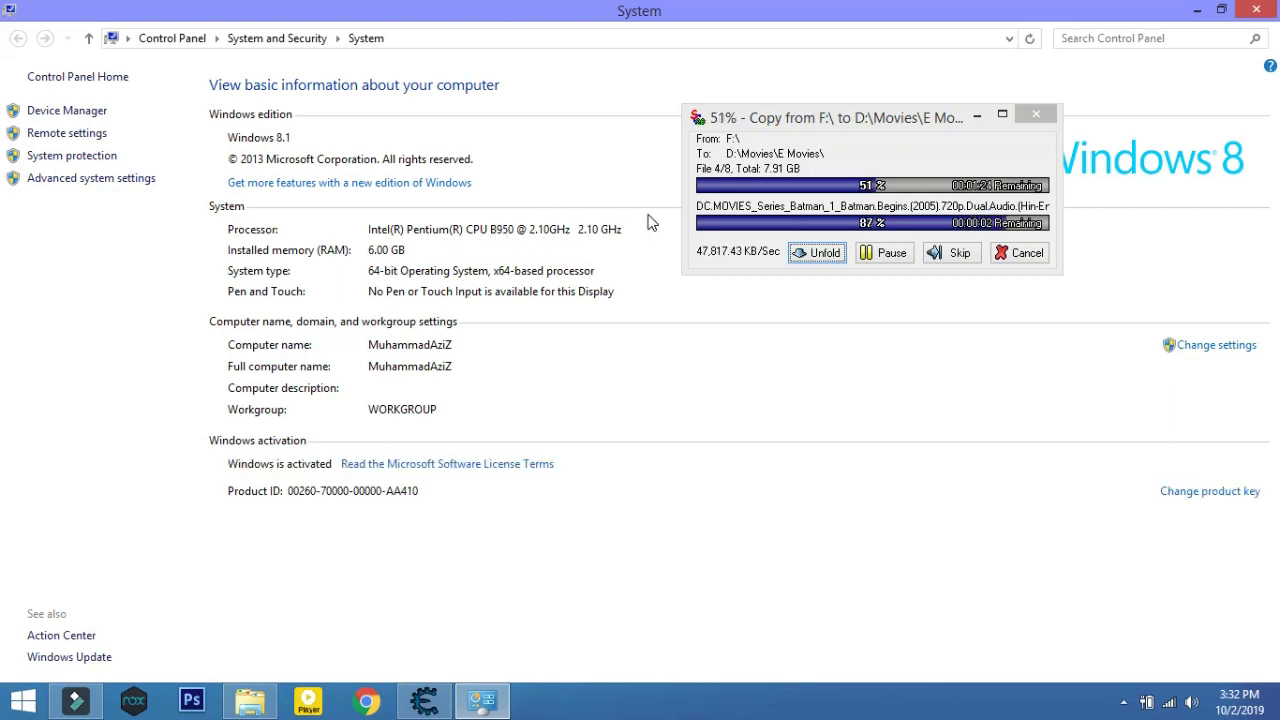
left_click(1274, 8)
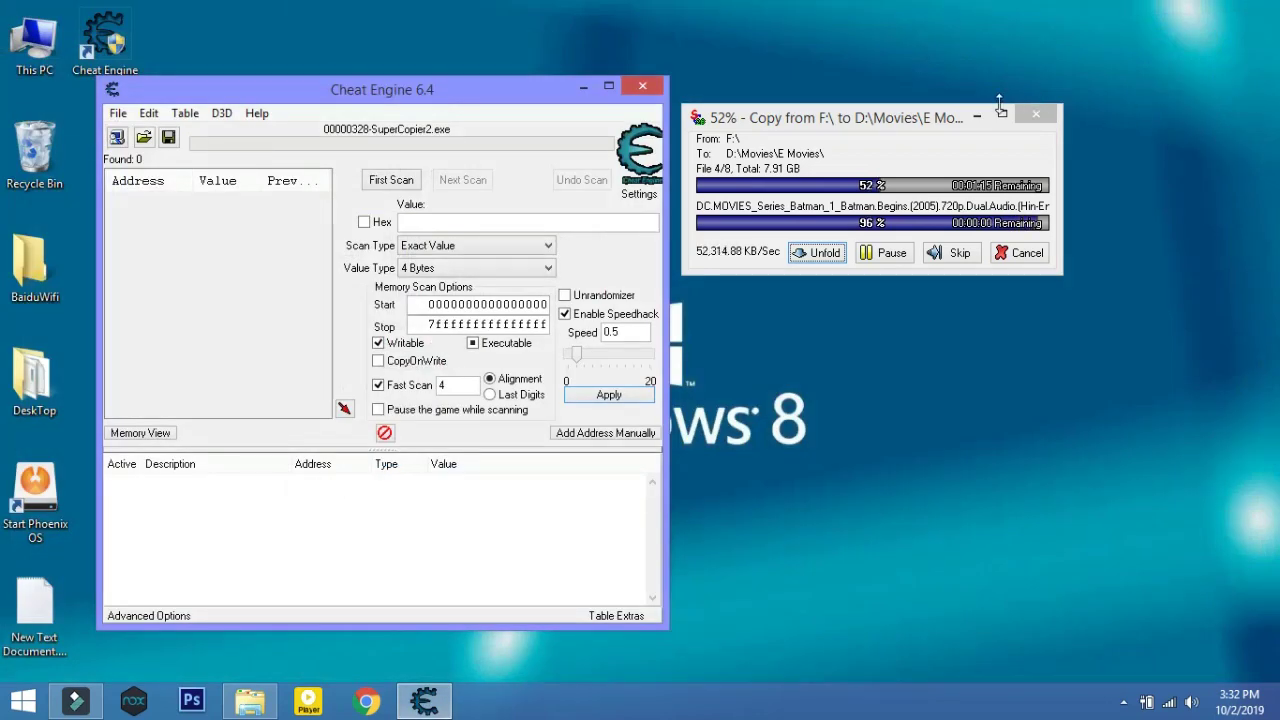
Step: Close Cheat Engine once the movie copy has completed, and refresh the desktop
left_click(887, 129)
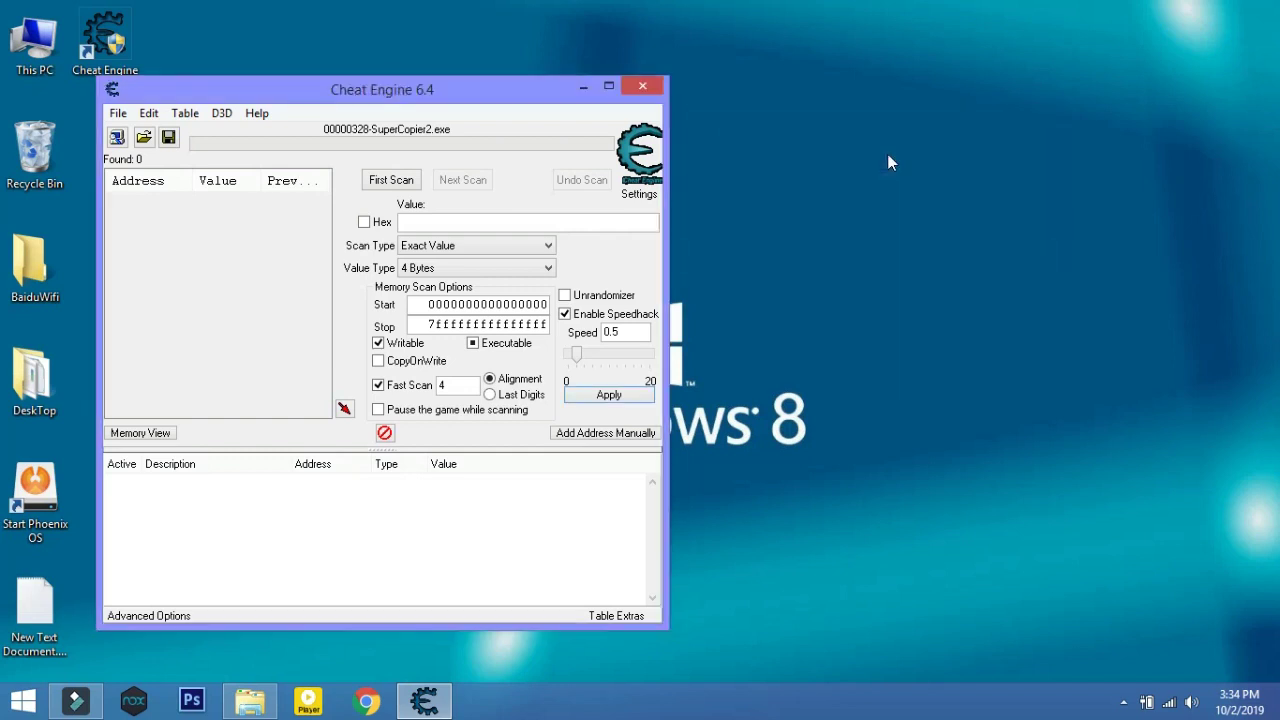
left_click(643, 87)
right_click(651, 89)
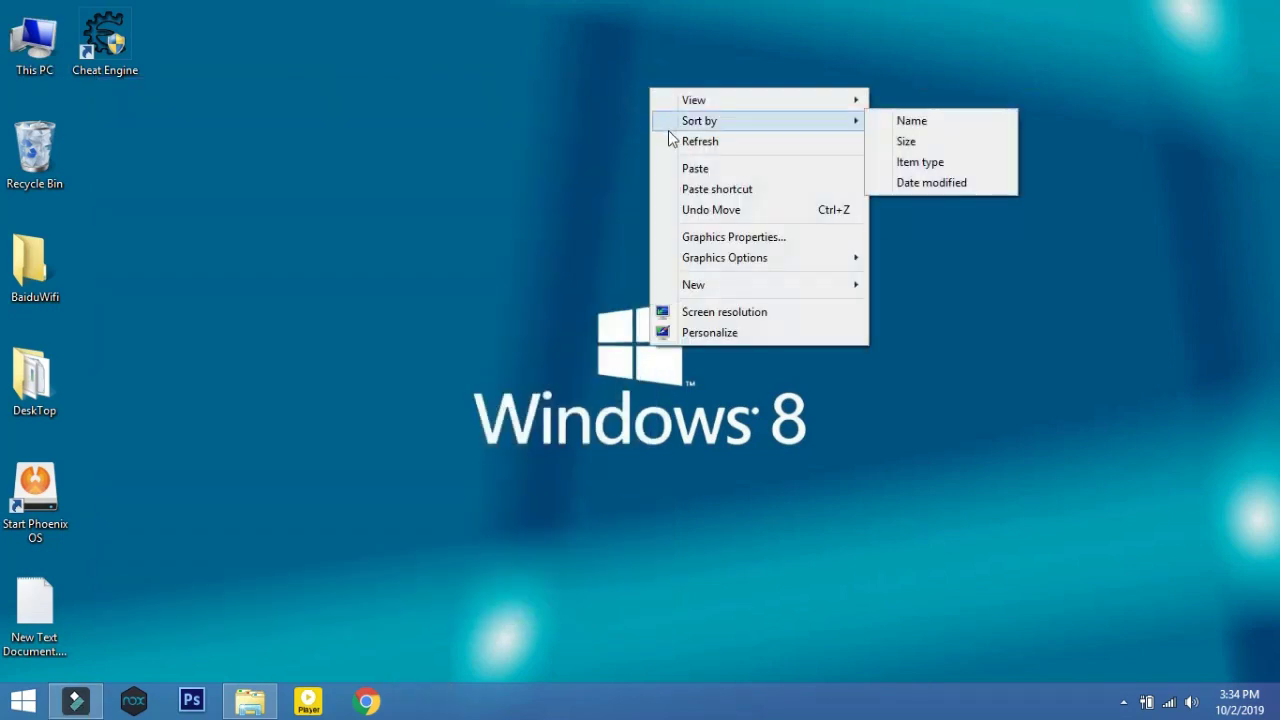
left_click(670, 141)
right_click(668, 134)
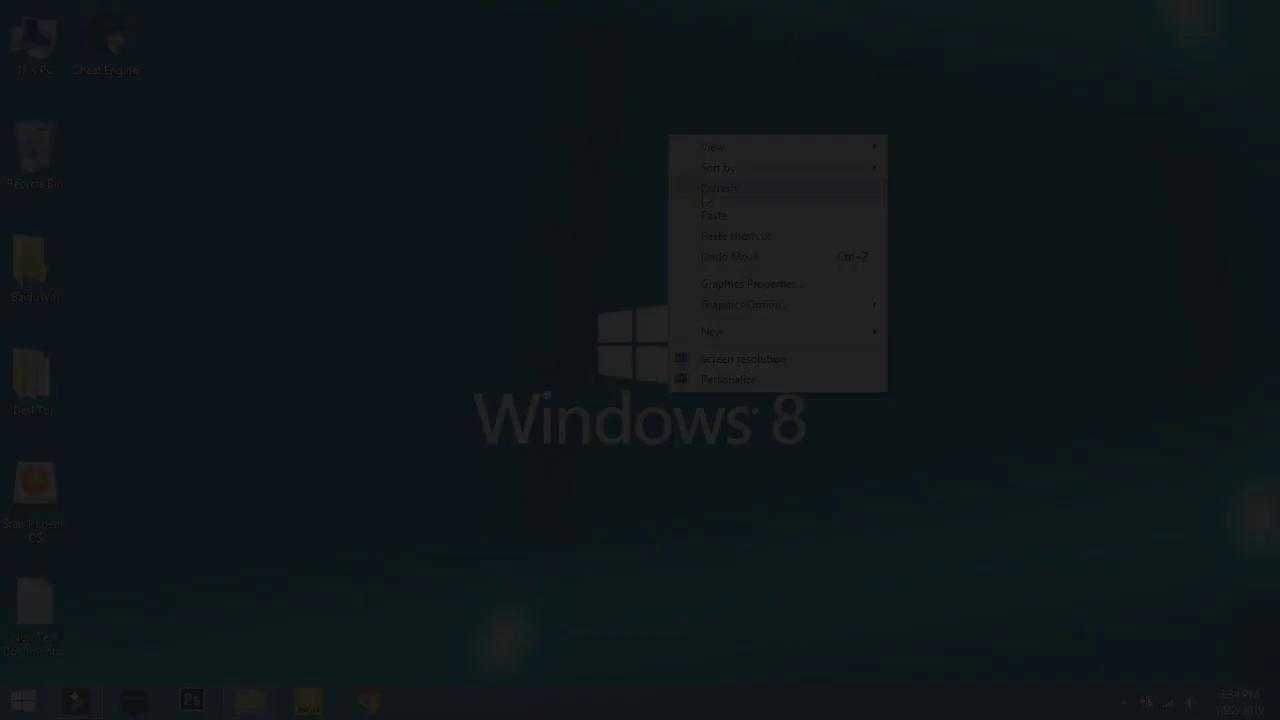